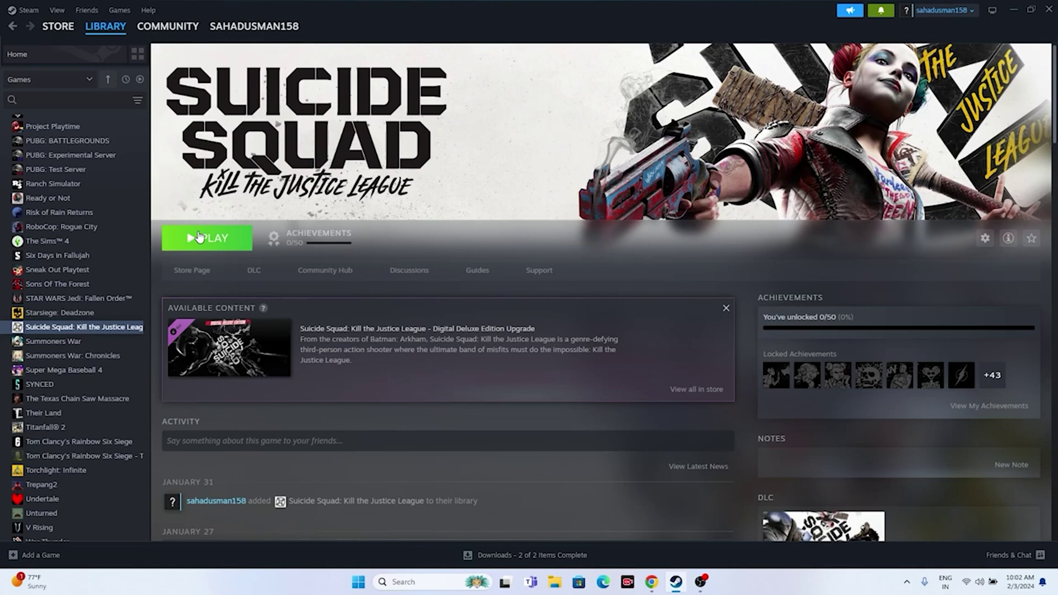
Step: Enter -dx11 as the game's launch option in its Steam Properties, then close the window
right_click(76, 331)
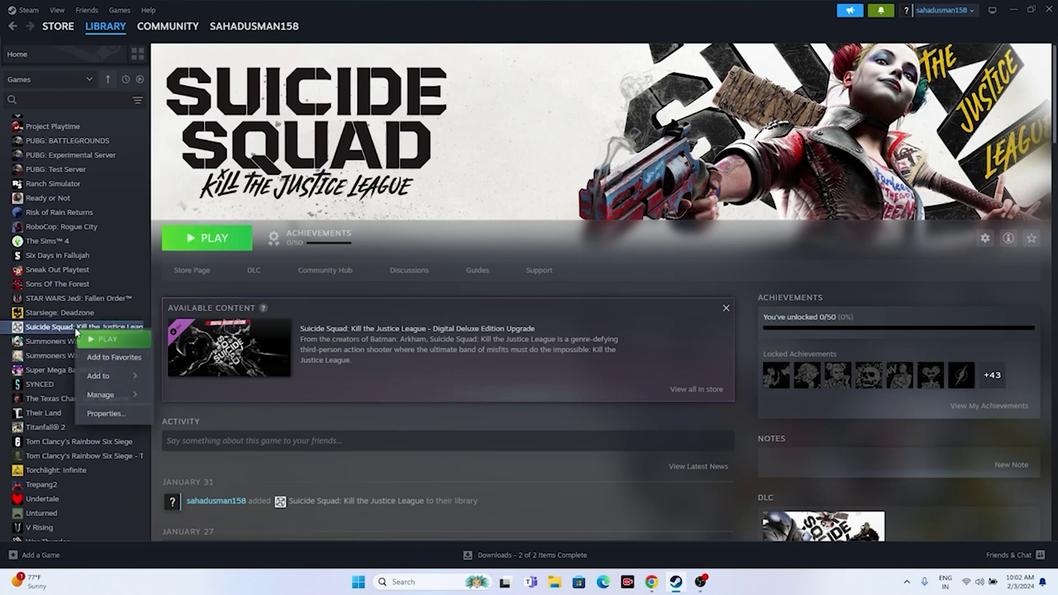
left_click(106, 413)
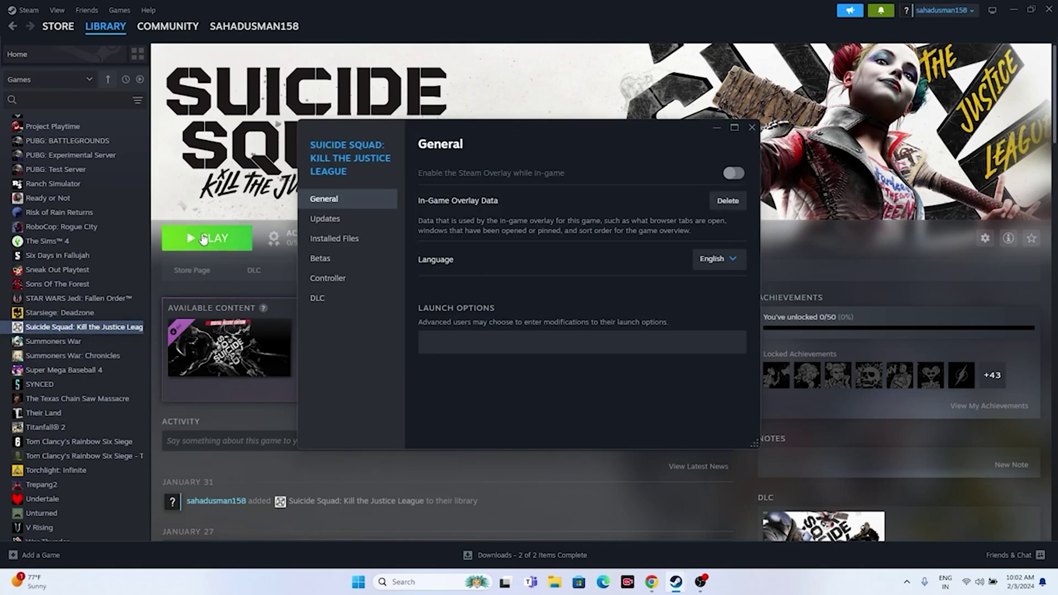
left_click(751, 128)
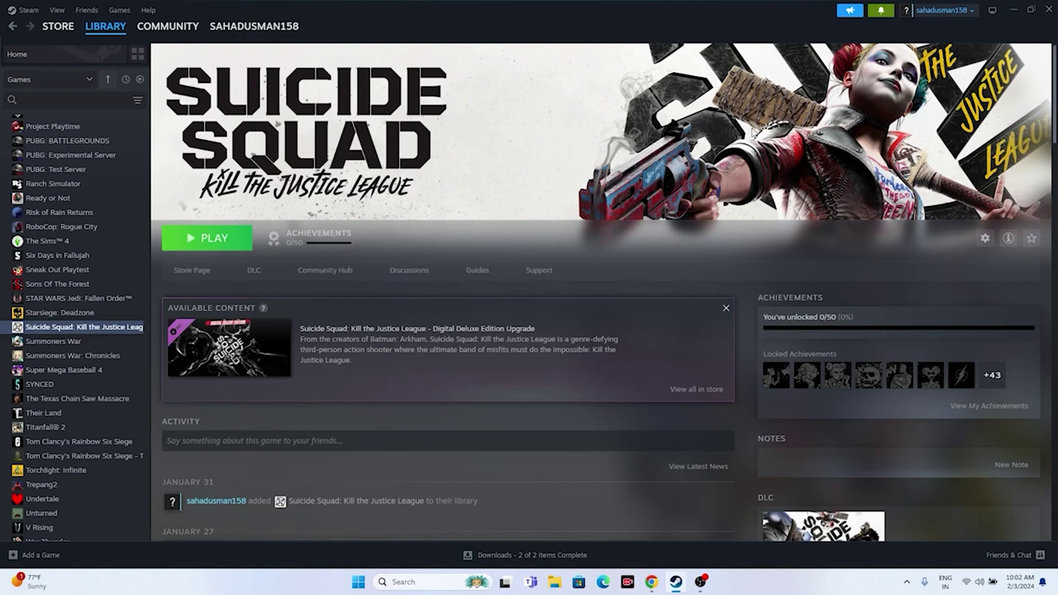
right_click(128, 329)
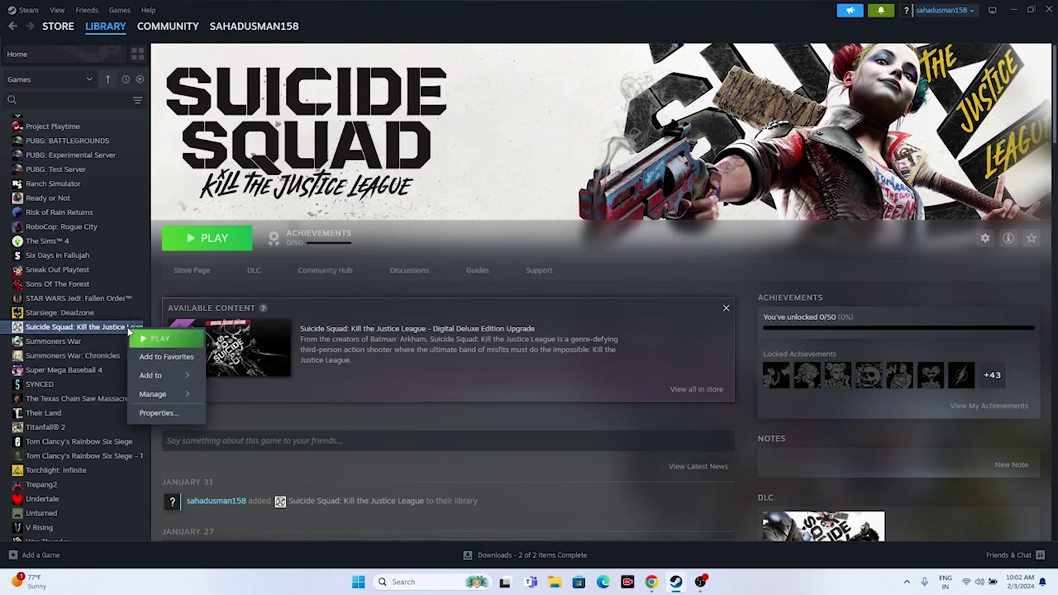
left_click(158, 412)
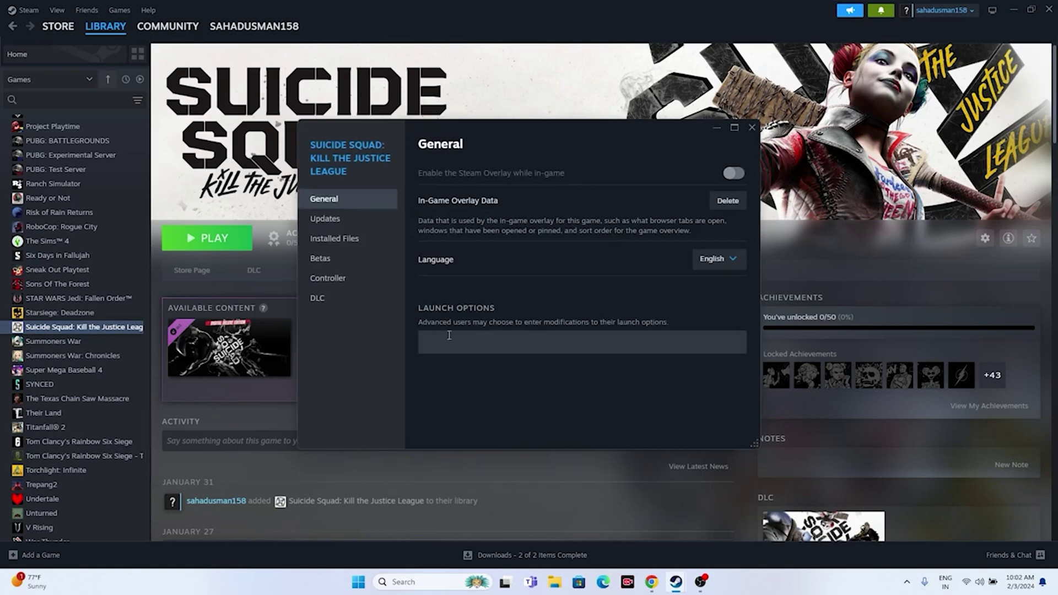
left_click(442, 337)
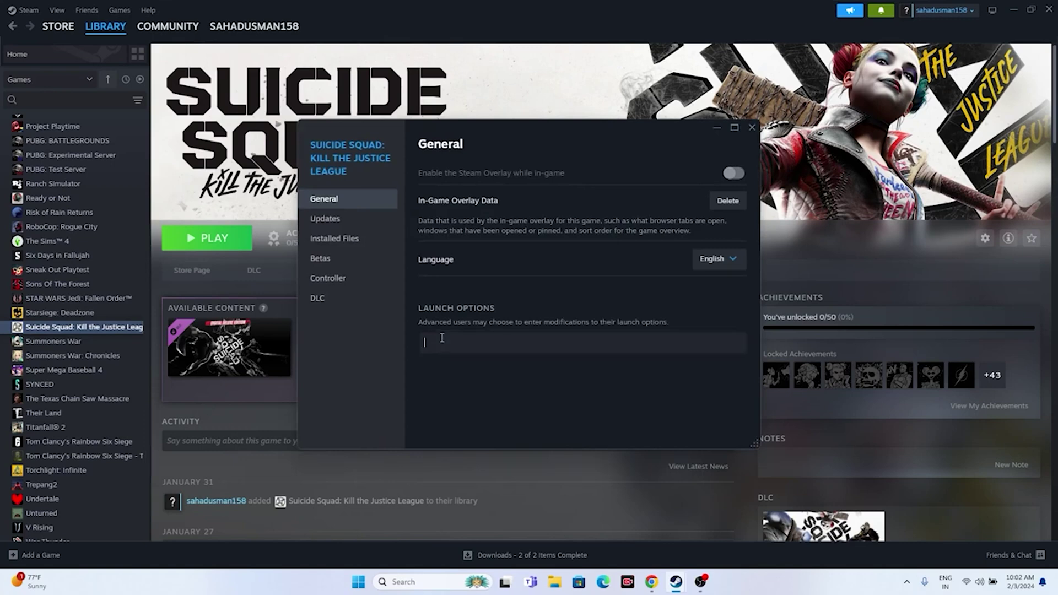
type("-dx11")
left_click(751, 129)
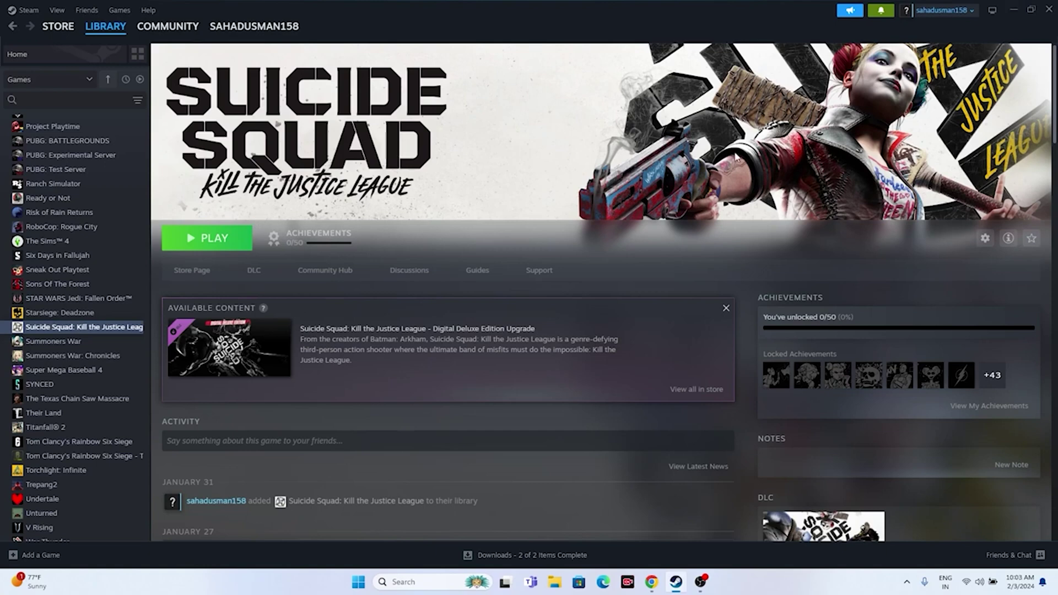
left_click(1009, 10)
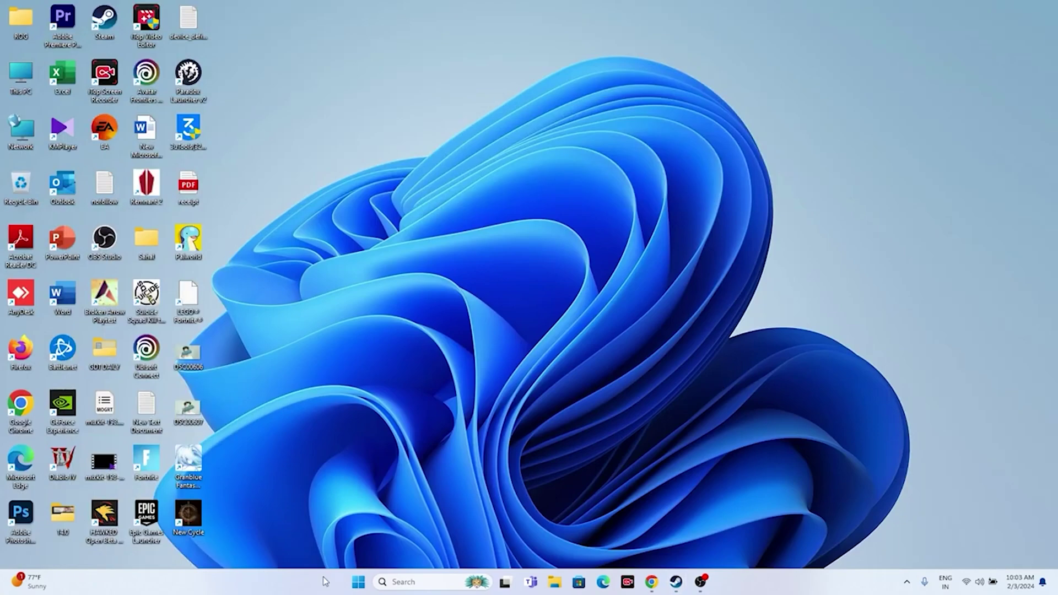
right_click(357, 582)
left_click(345, 441)
left_click(502, 124)
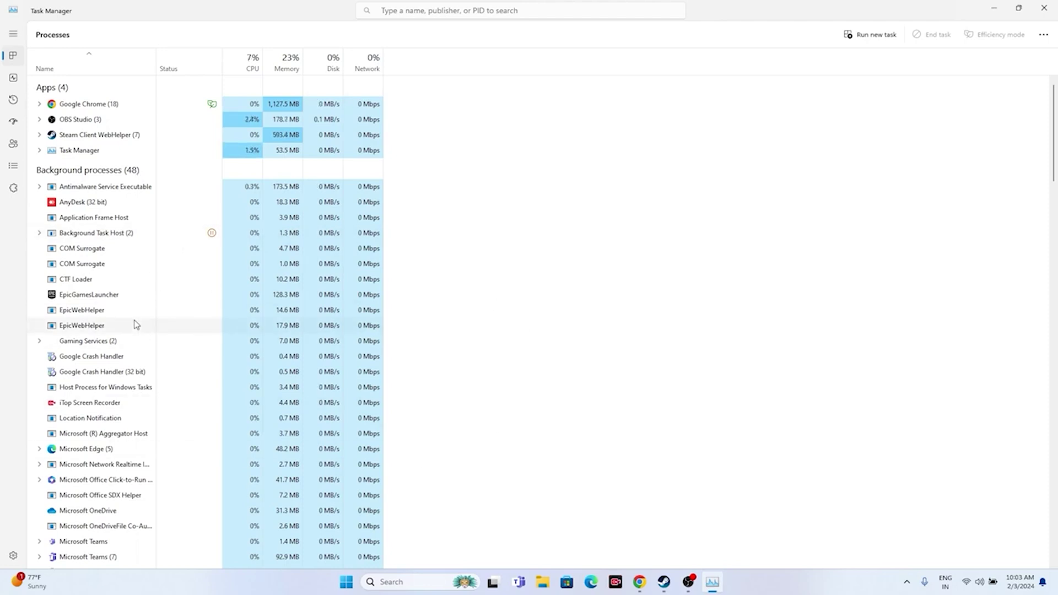
left_click(1043, 11)
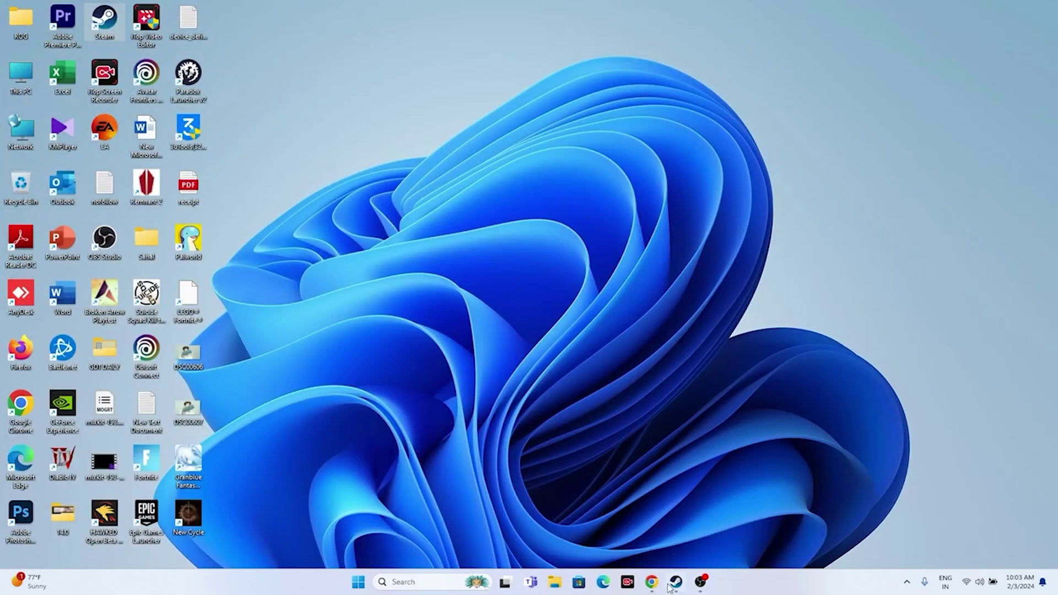
left_click(669, 587)
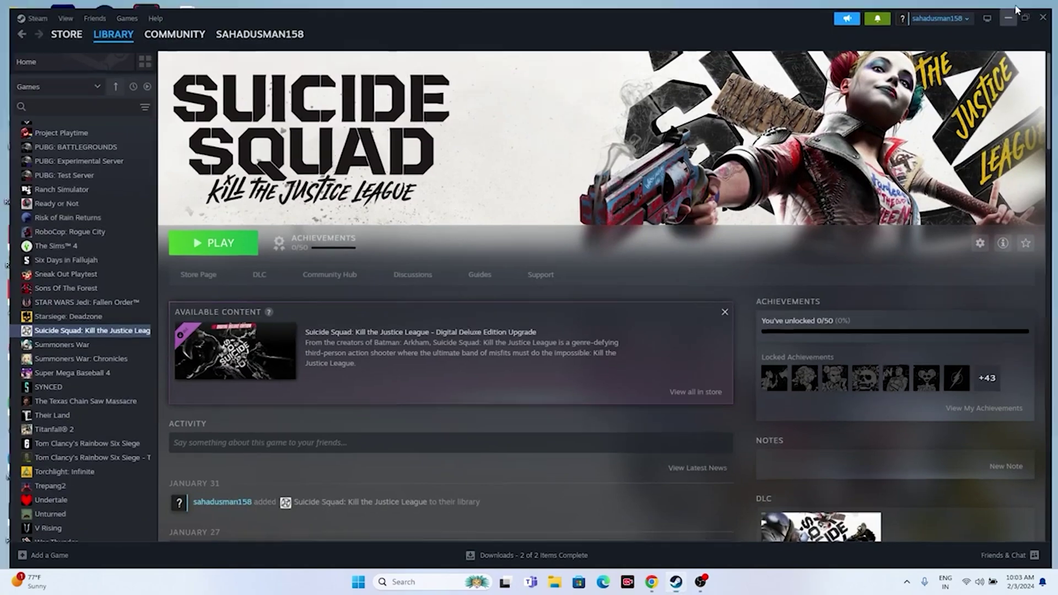
Step: Open Windows Graphics settings and begin adding a desktop app
left_click(1012, 9)
left_click(428, 582)
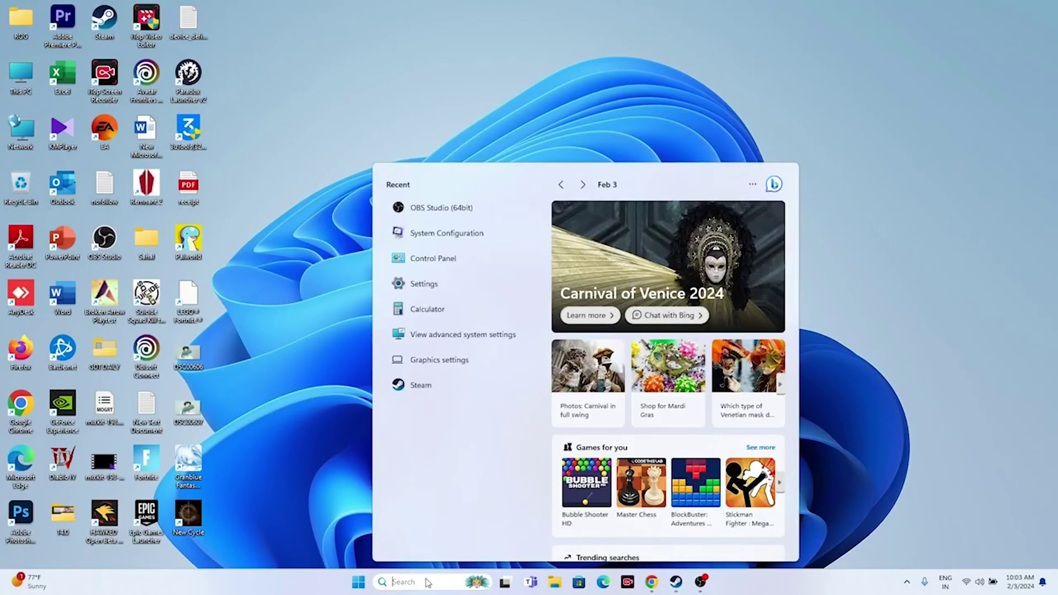
left_click(465, 361)
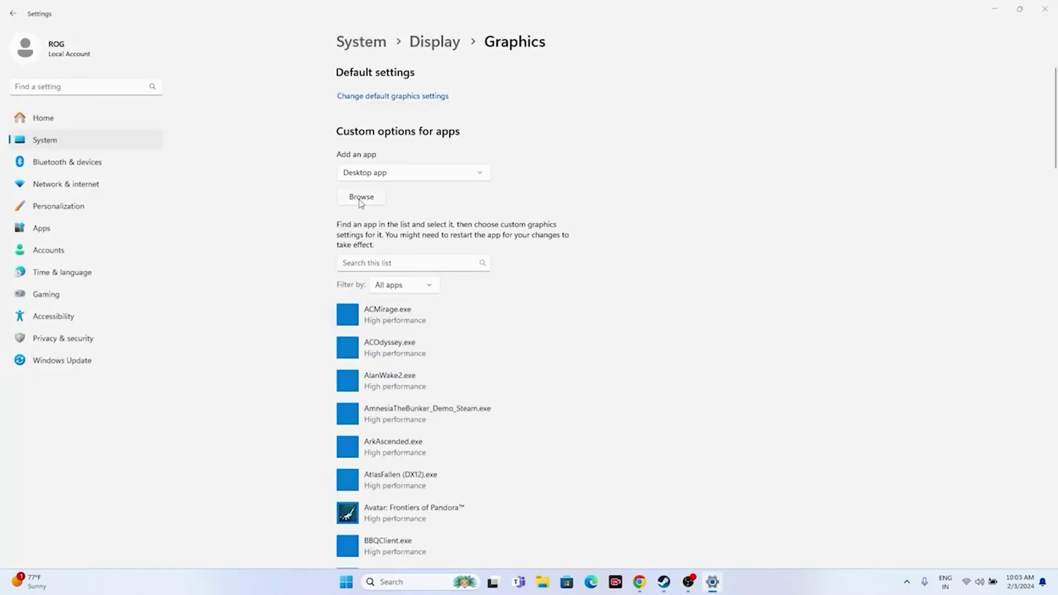
left_click(361, 198)
scroll(63, 184, "down", 4)
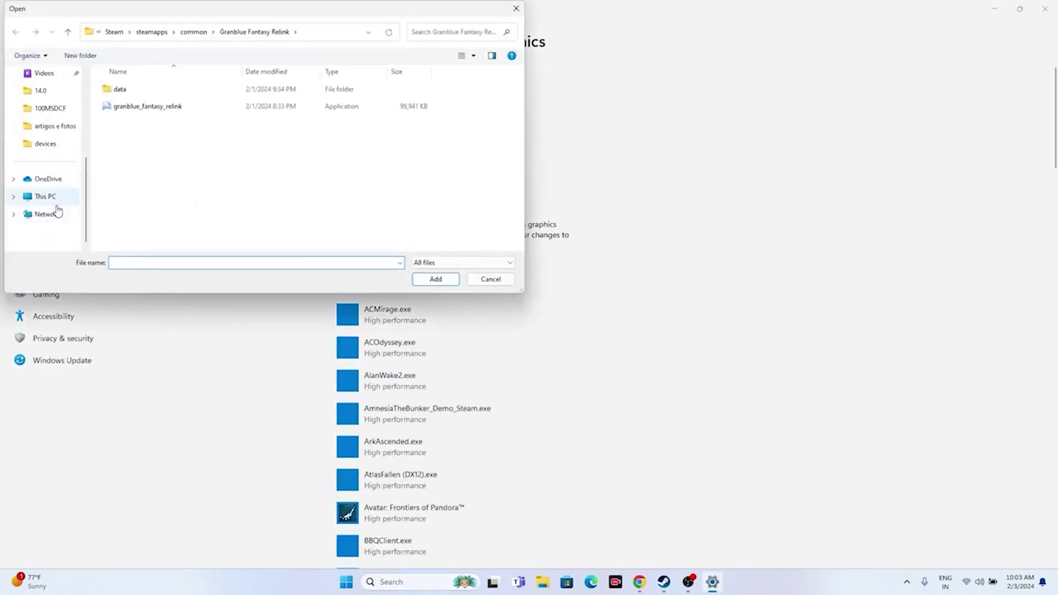
Step: Browse to C:\Program Files (x86)\Steam\steamapps\common
left_click(46, 197)
double_click(141, 93)
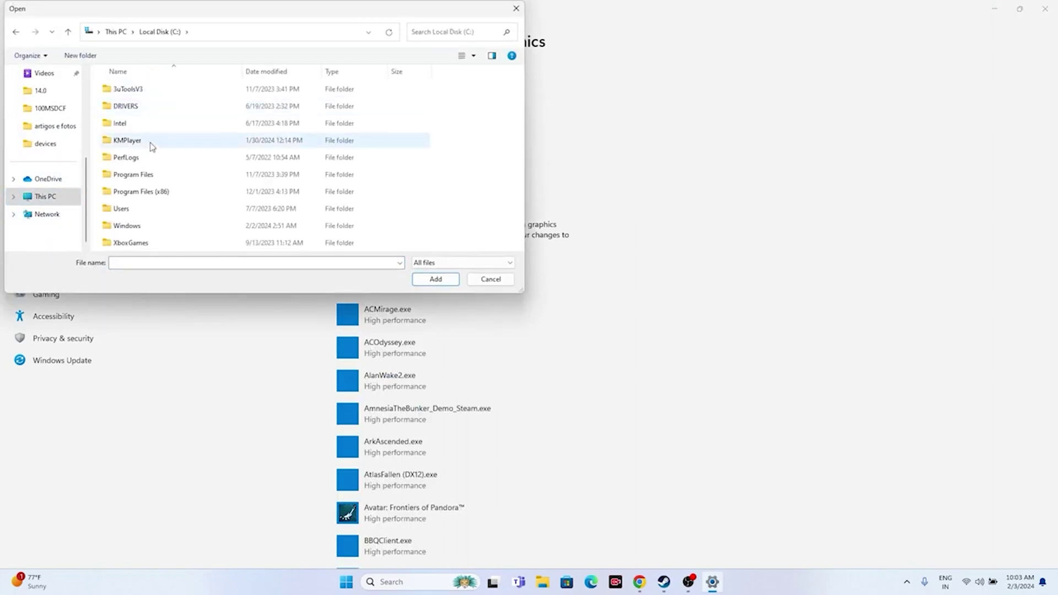
double_click(141, 192)
scroll(156, 164, "down", 6)
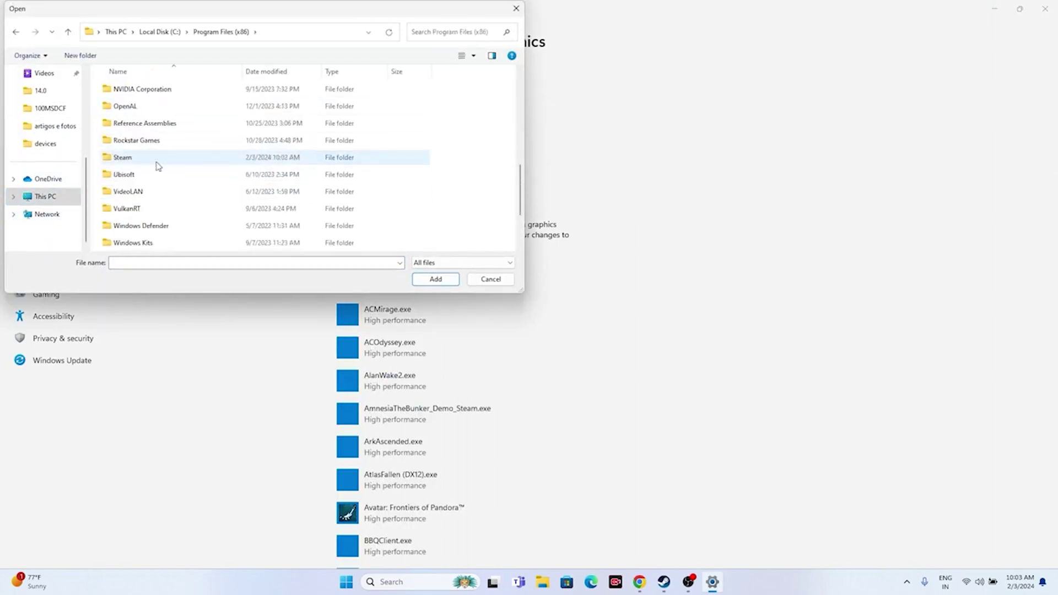
double_click(158, 164)
scroll(162, 162, "down", 3)
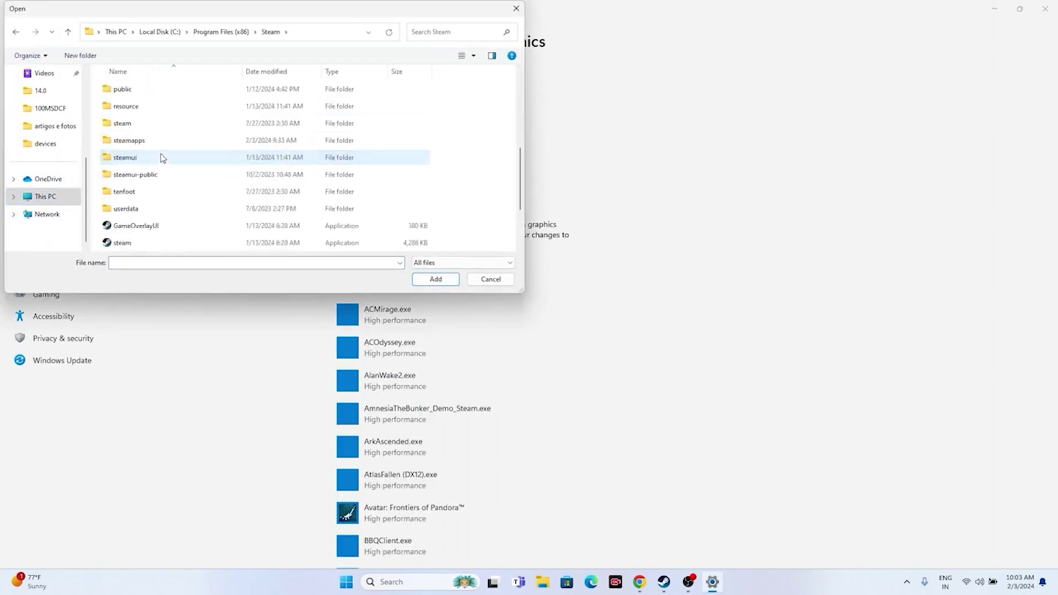
double_click(161, 141)
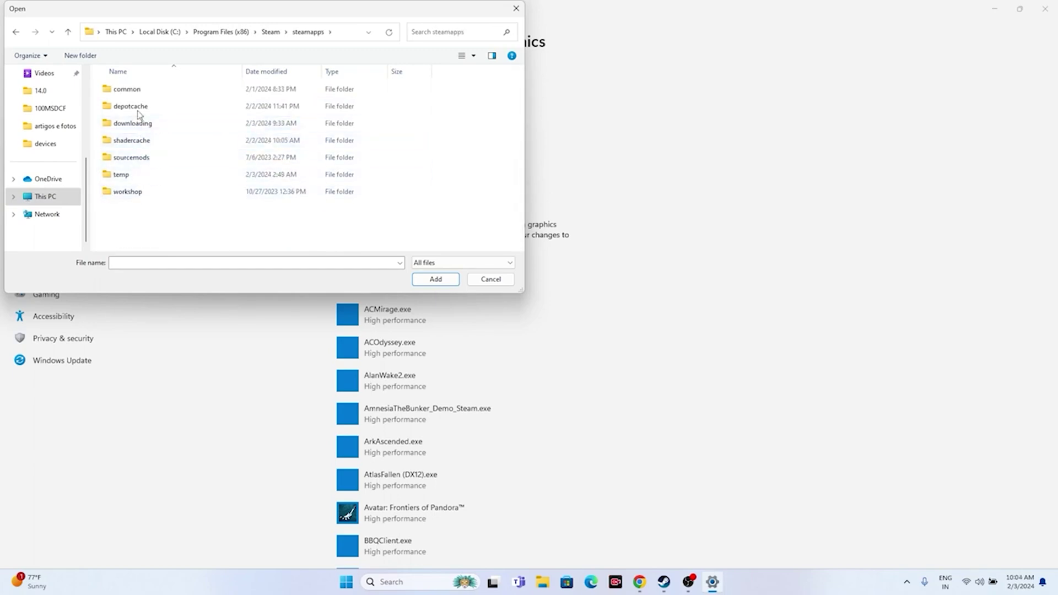
double_click(139, 92)
scroll(154, 141, "down", 5)
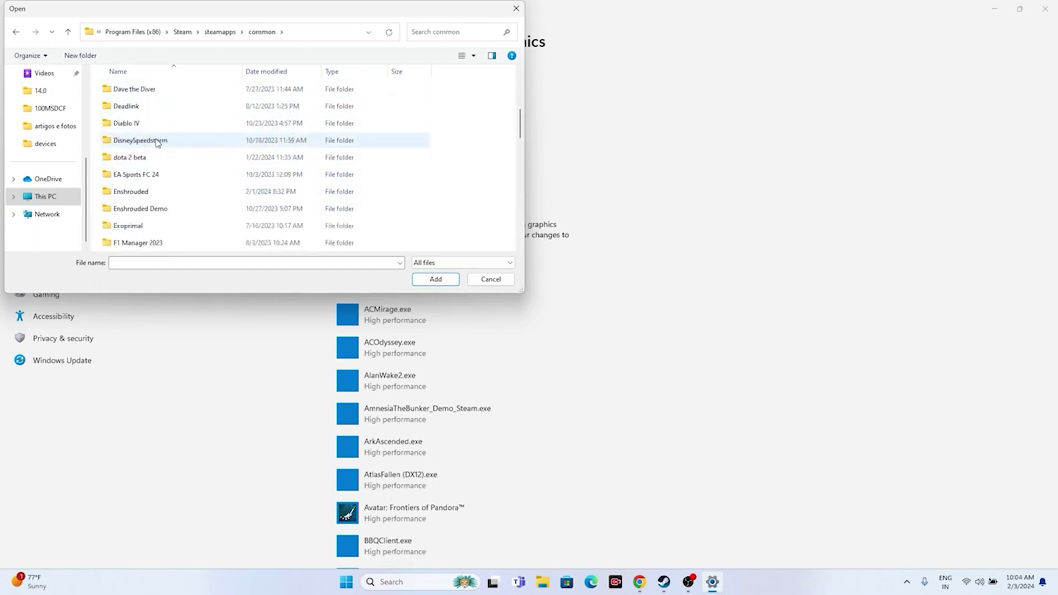
scroll(157, 142, "down", 7)
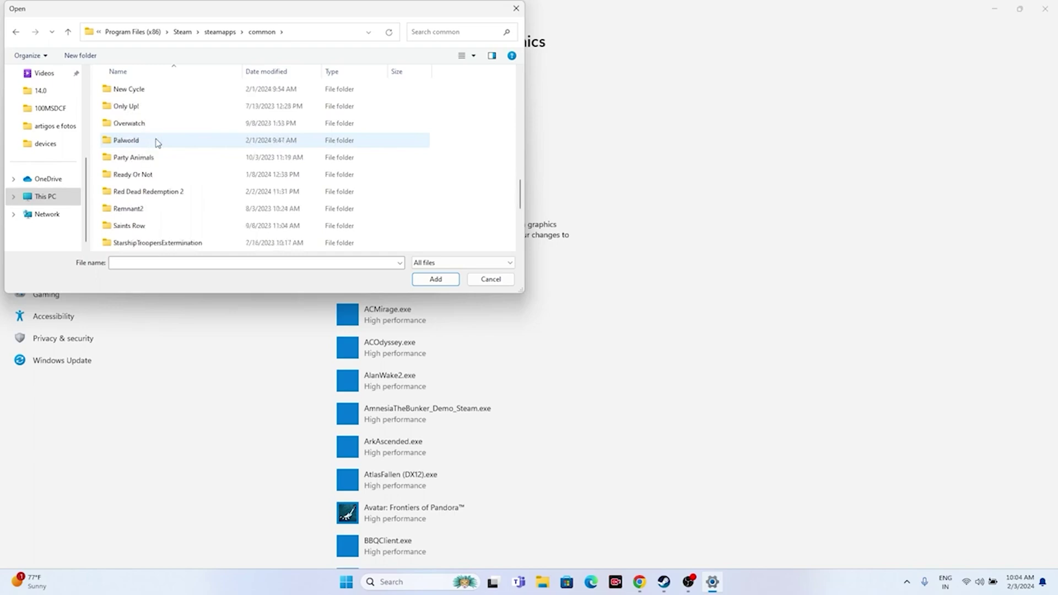
scroll(160, 154, "down", 2)
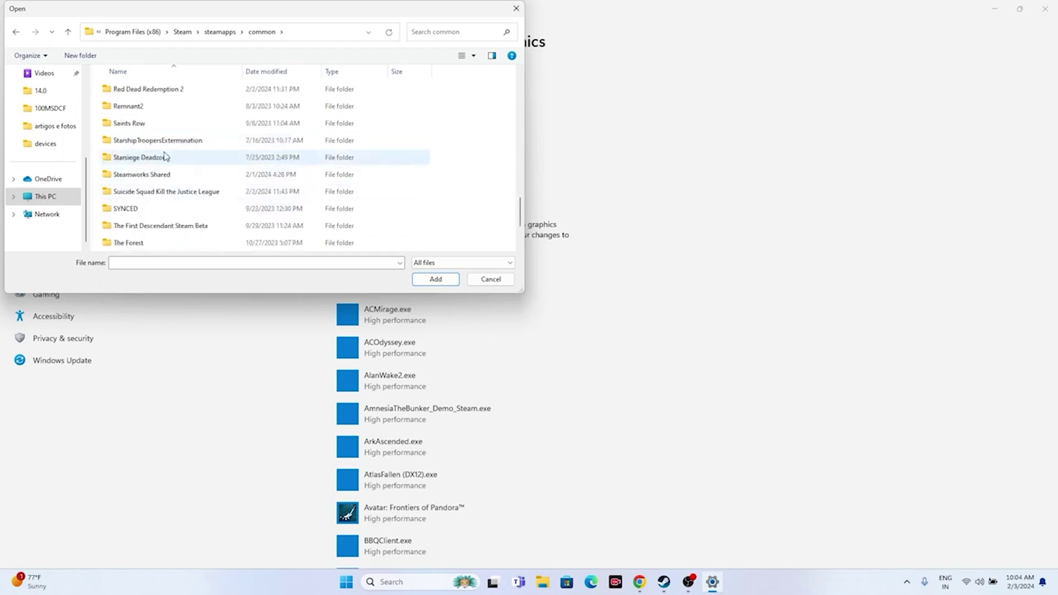
Step: Add Suicide Squad's Stones\Binaries\Win64\SuicideSquad_KTJL.exe to the graphics app list
double_click(158, 191)
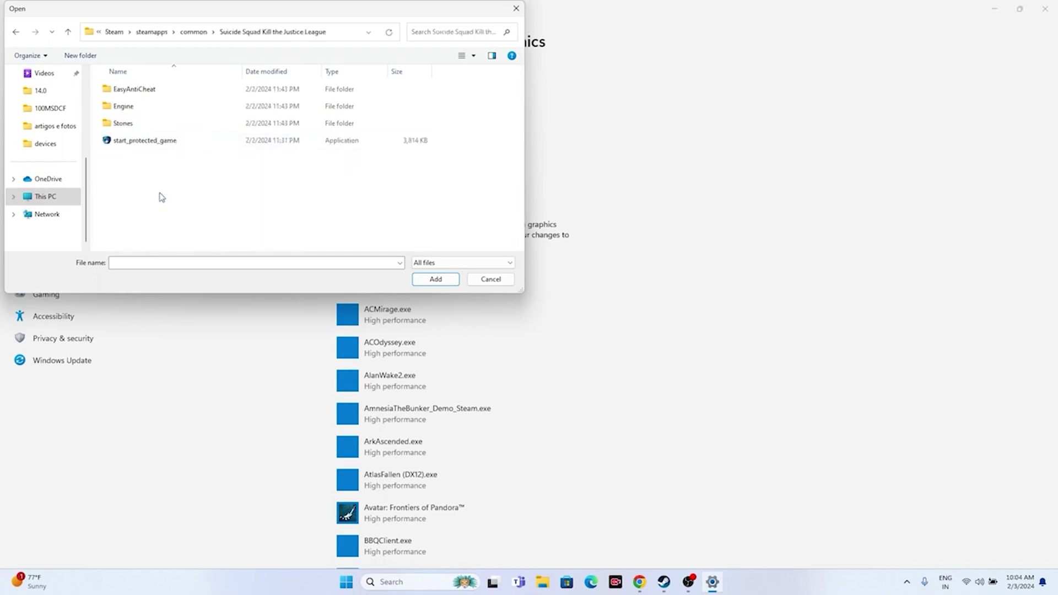
double_click(131, 122)
double_click(132, 91)
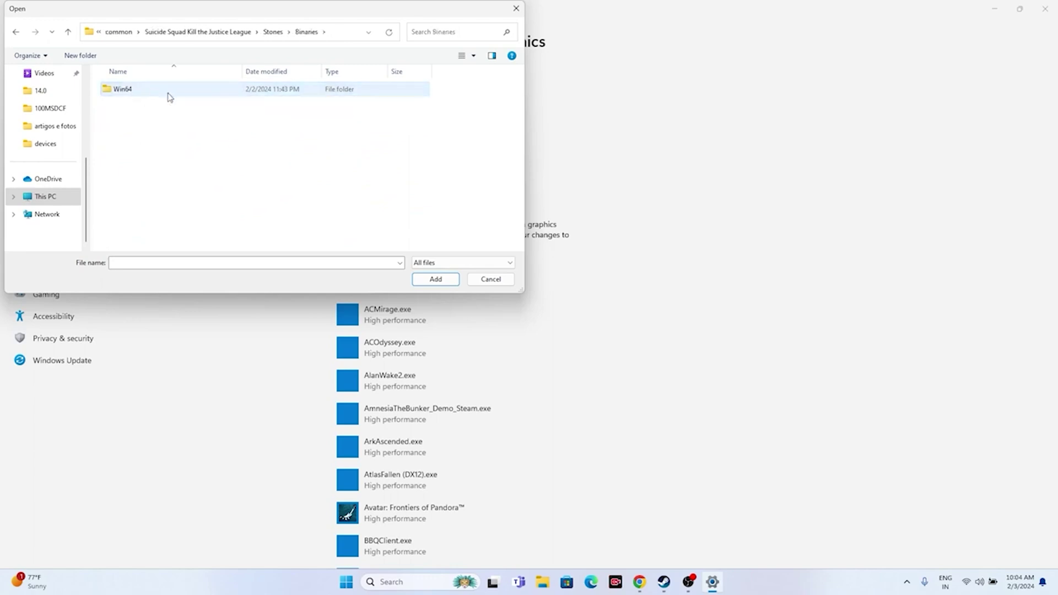
double_click(170, 97)
left_click(152, 111)
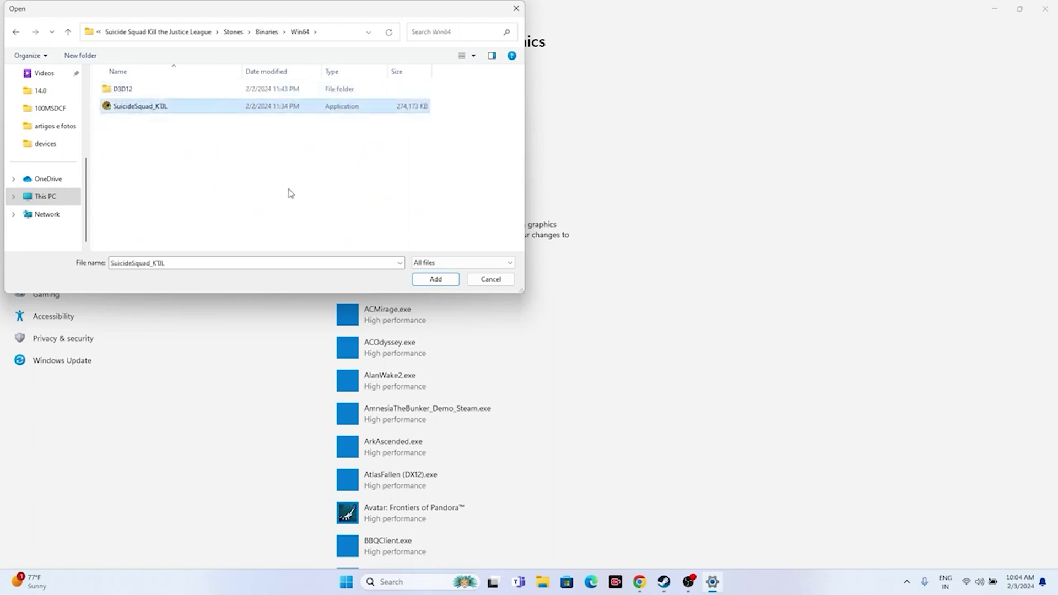
left_click(431, 281)
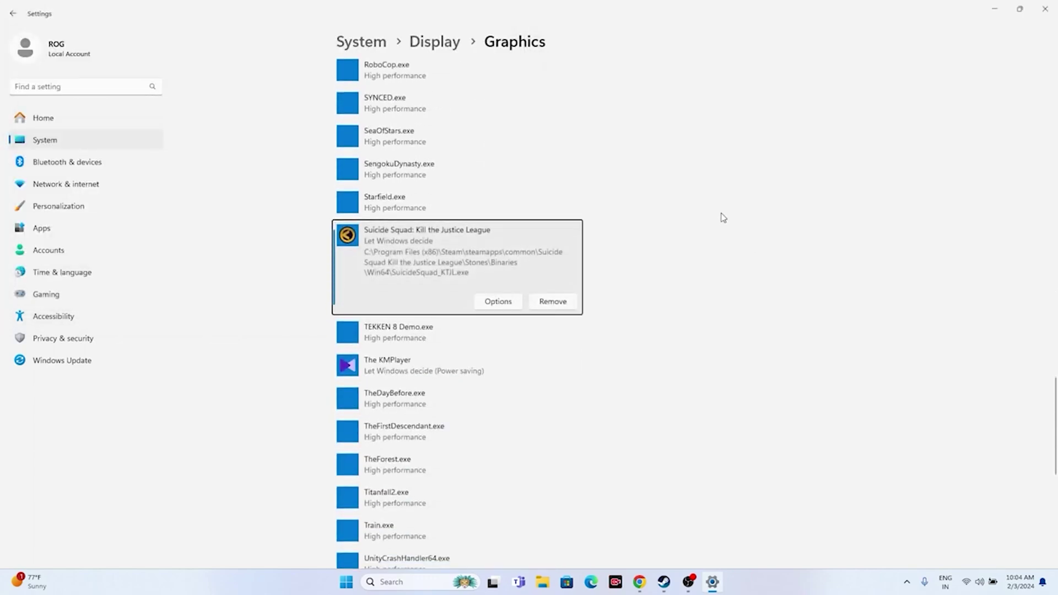
Step: Set its graphics preference to High performance (NVIDIA GPU), save, and close Settings
left_click(495, 301)
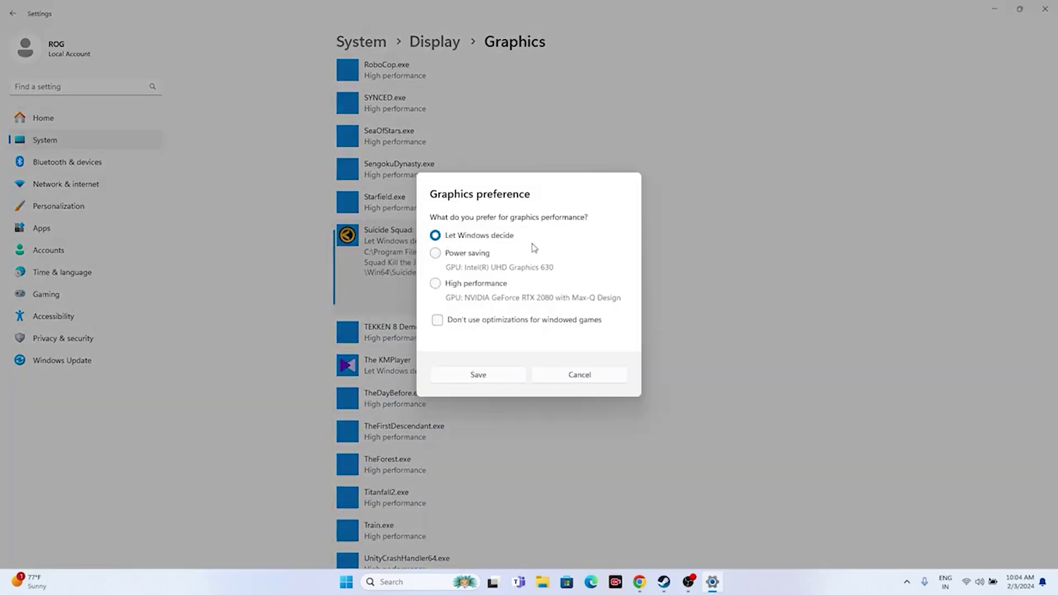
left_click(434, 283)
left_click(496, 378)
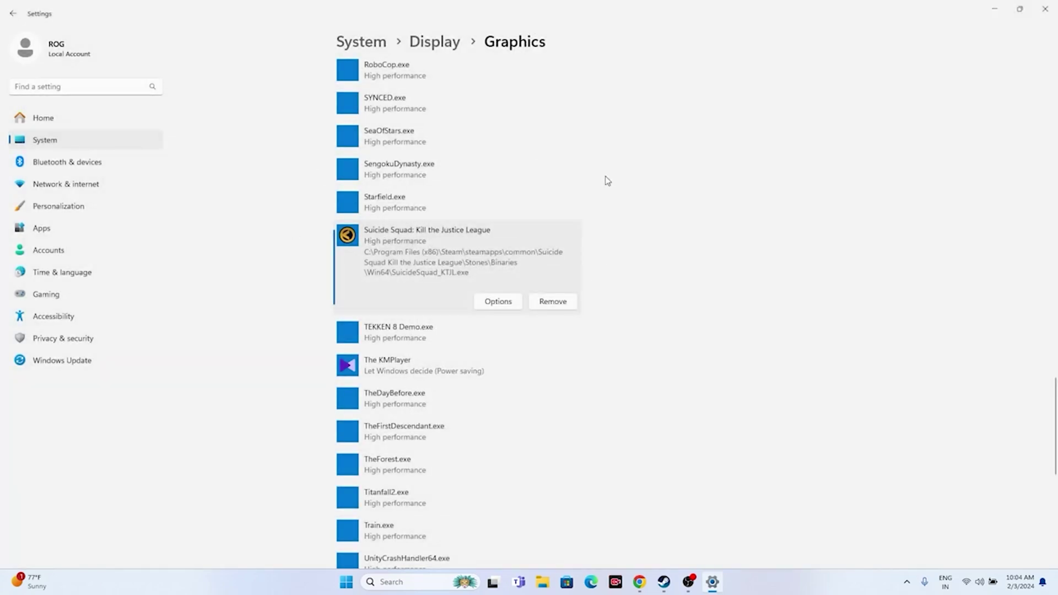
left_click(1045, 9)
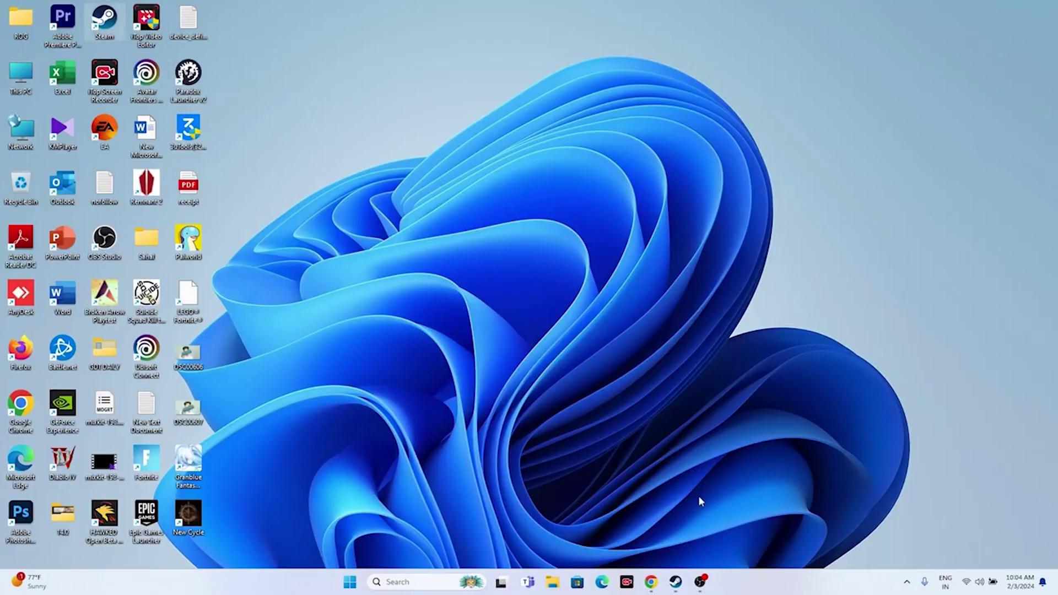
Step: Open Advanced system settings via a 'view' Windows search
left_click(675, 581)
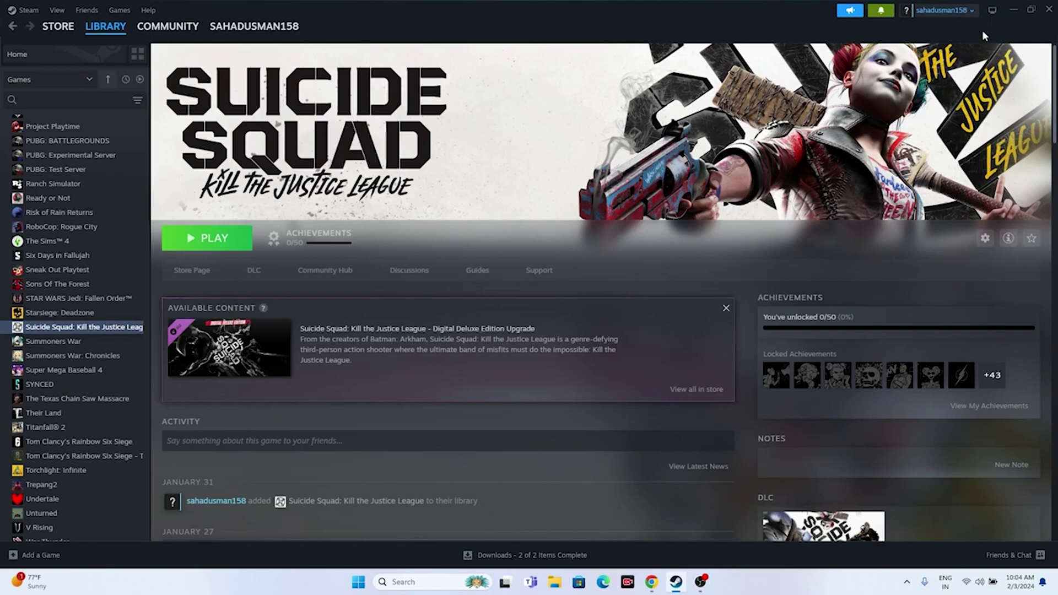
left_click(1012, 10)
left_click(404, 582)
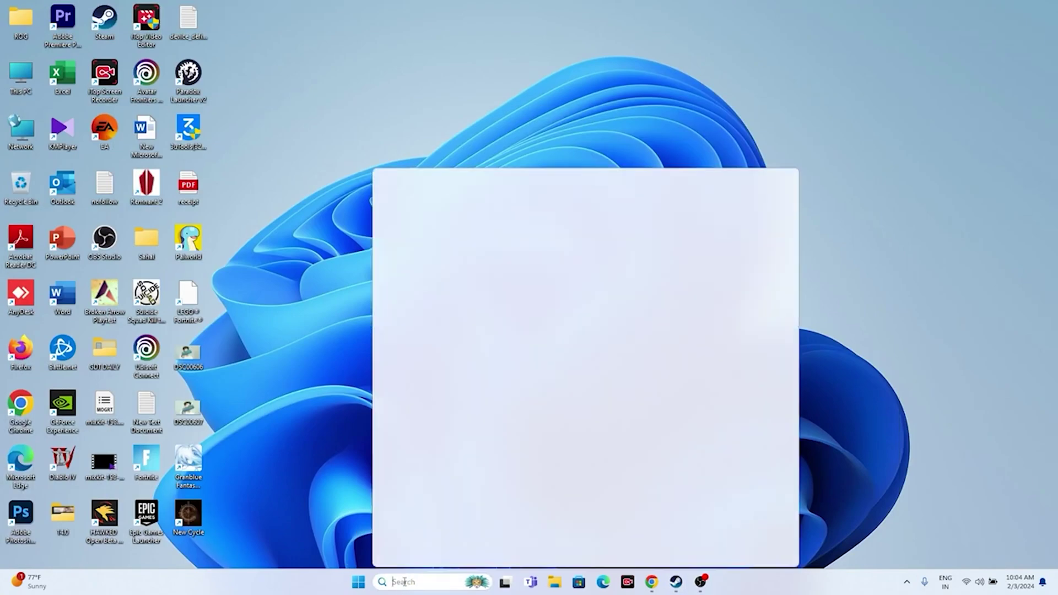
type("view")
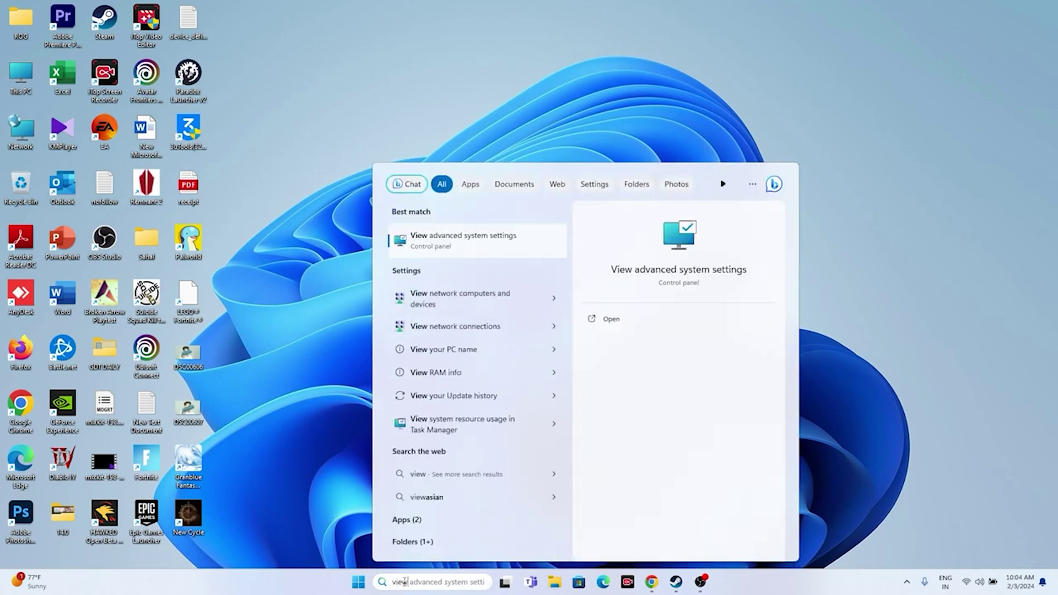
left_click(503, 233)
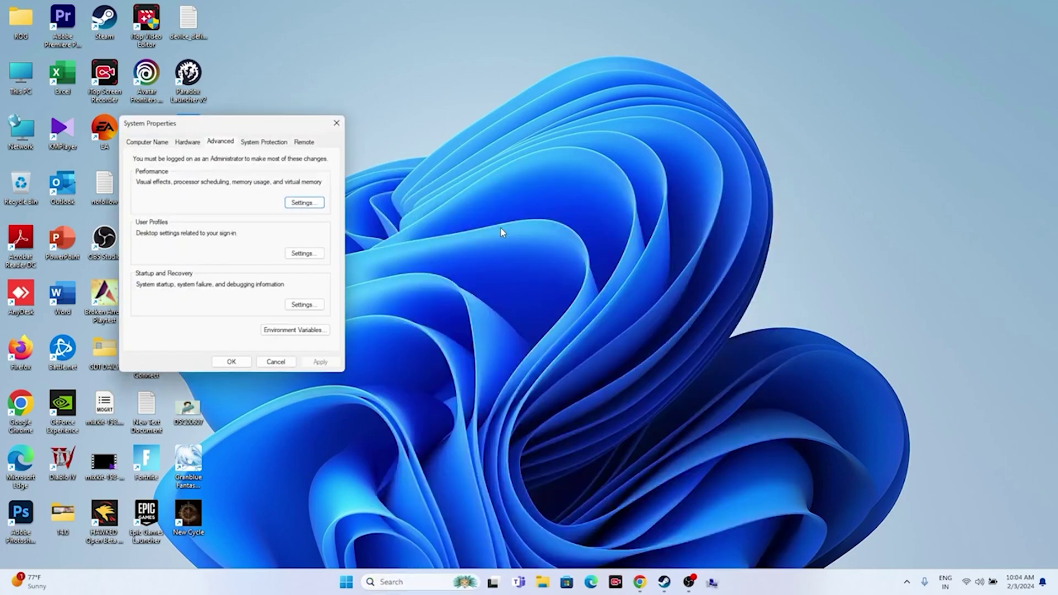
Step: In Virtual Memory, turn off automatic paging file management and choose Custom size for C:
left_click(322, 203)
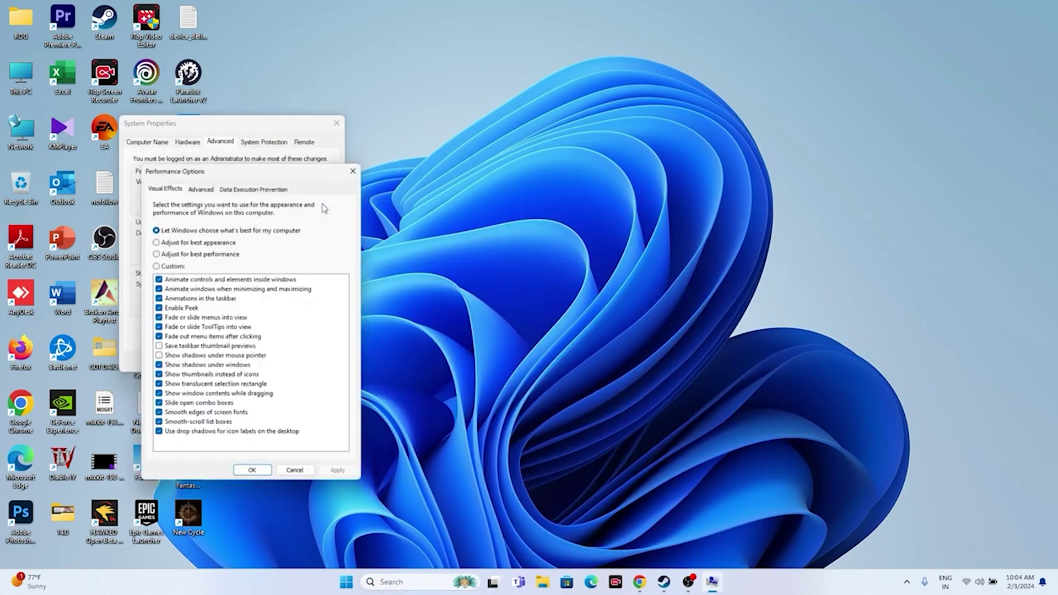
left_click(199, 184)
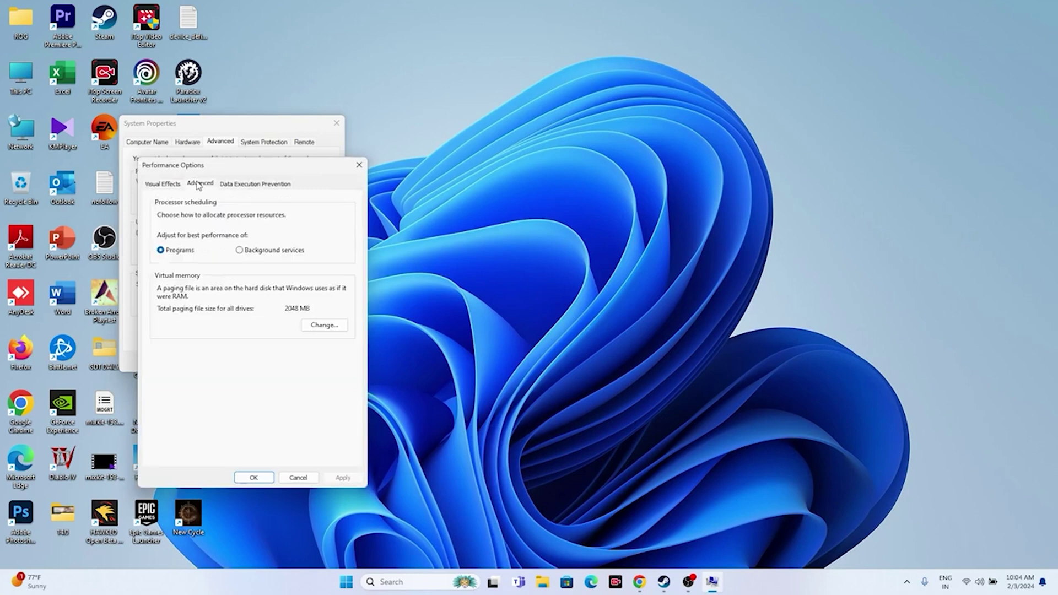
left_click(322, 324)
left_click(164, 215)
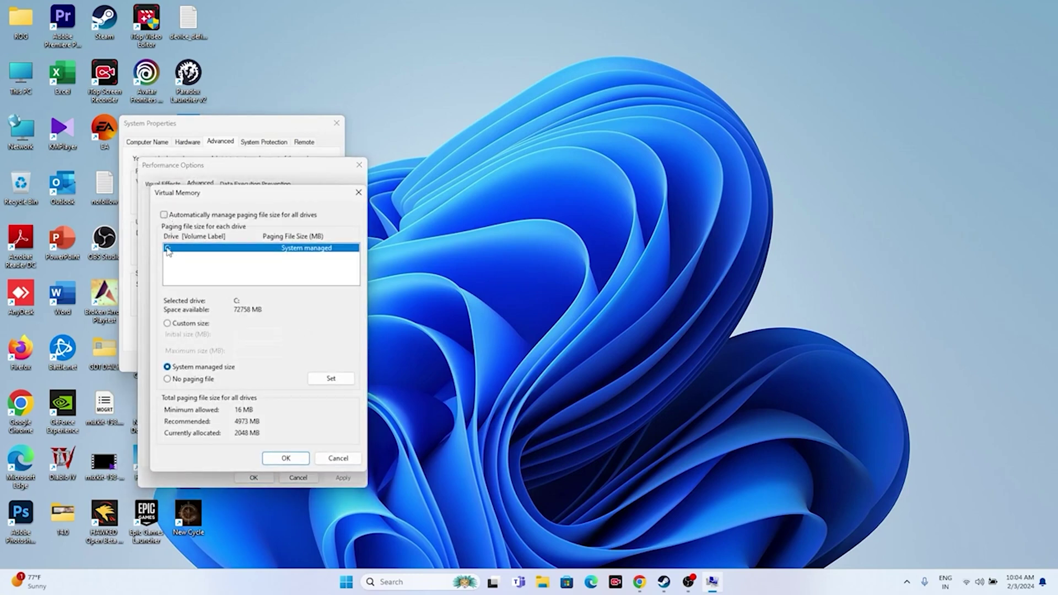
left_click(167, 323)
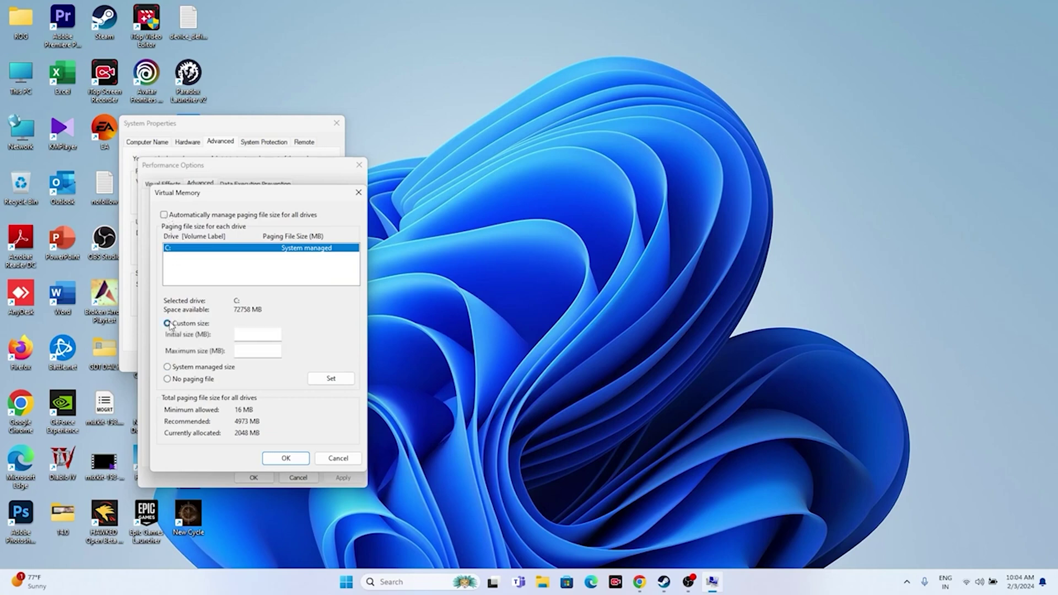
left_click(240, 335)
Step: Calculate 32 × 1024 × 1.5 = 49,152 in Calculator
left_click(419, 579)
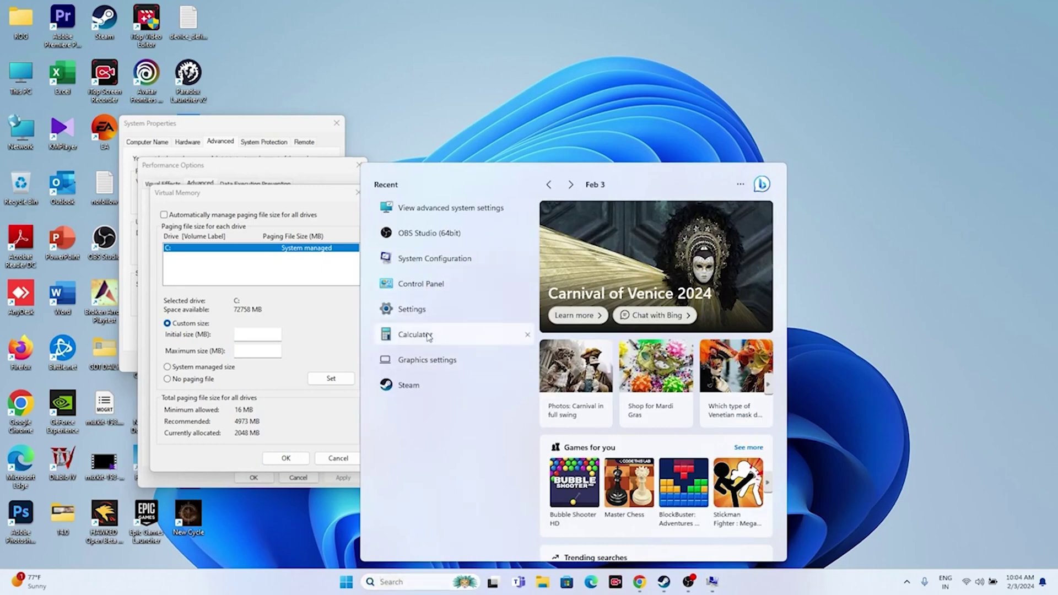
left_click(474, 334)
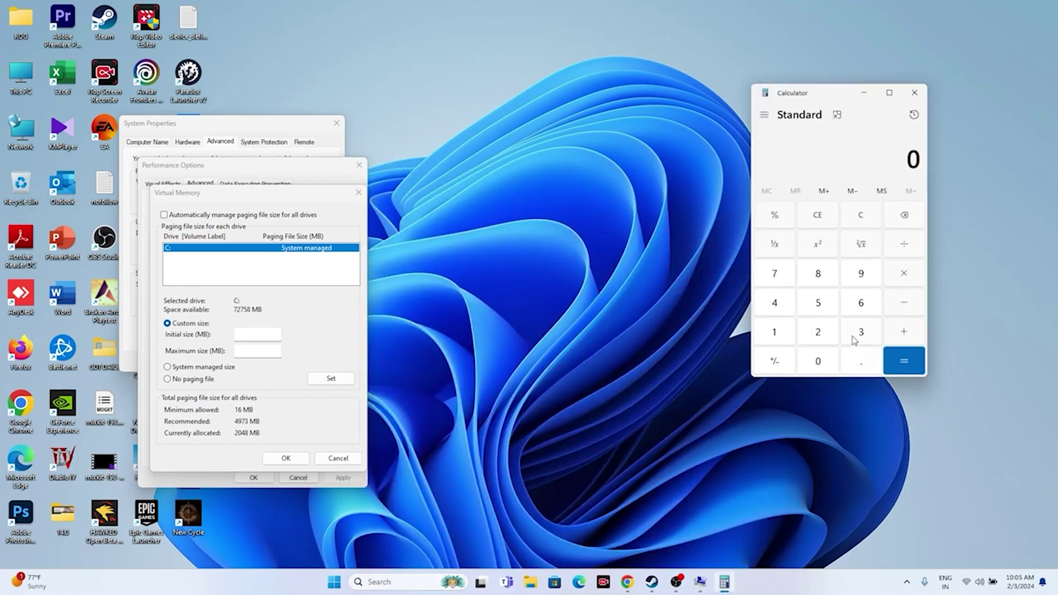
left_click(859, 334)
left_click(818, 334)
left_click(897, 284)
left_click(784, 336)
left_click(808, 362)
left_click(815, 335)
left_click(776, 304)
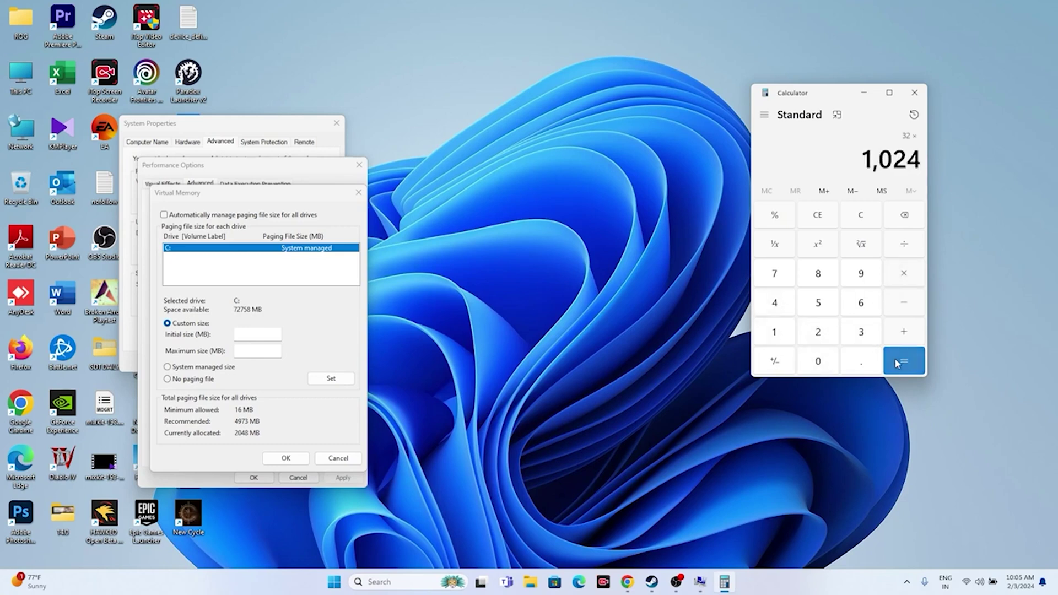
left_click(902, 361)
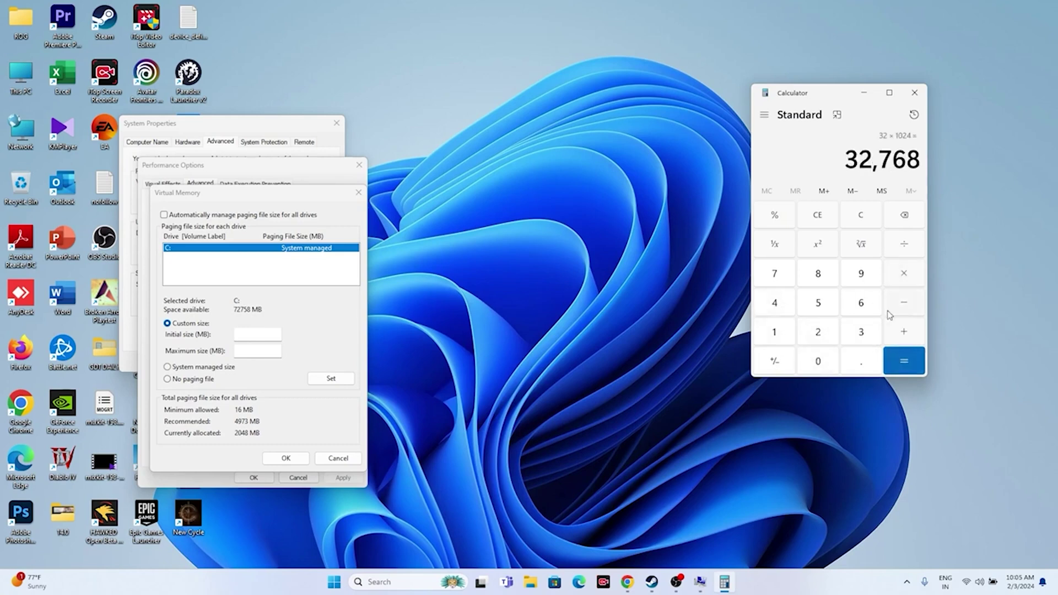
left_click(904, 276)
left_click(787, 334)
left_click(855, 365)
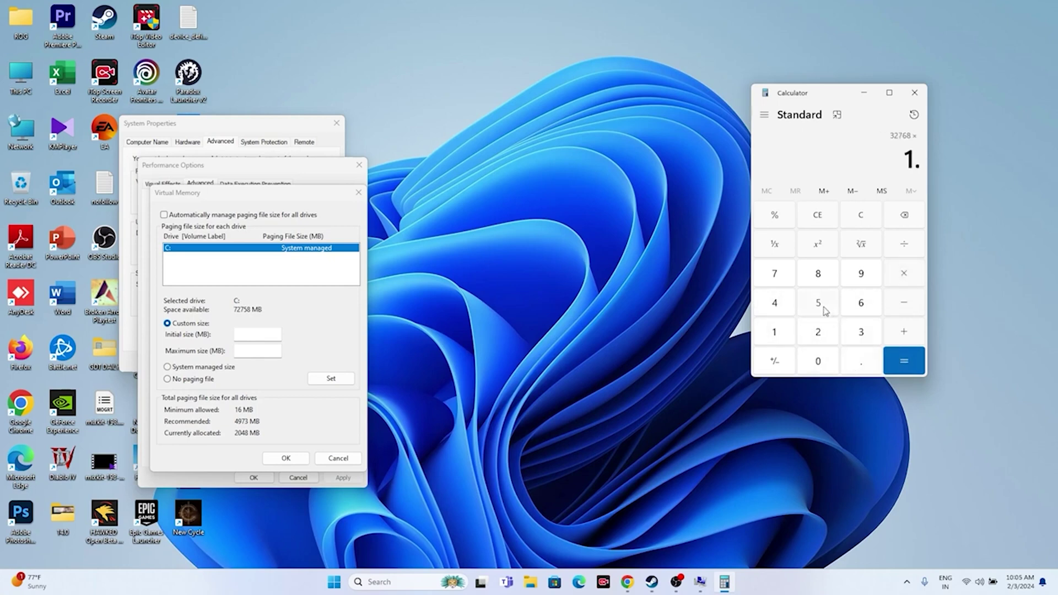
left_click(823, 307)
left_click(903, 361)
Step: Copy 49,152 into the paging file's Initial size field
left_click_drag(879, 167, 920, 165)
right_click(911, 166)
left_click(941, 177)
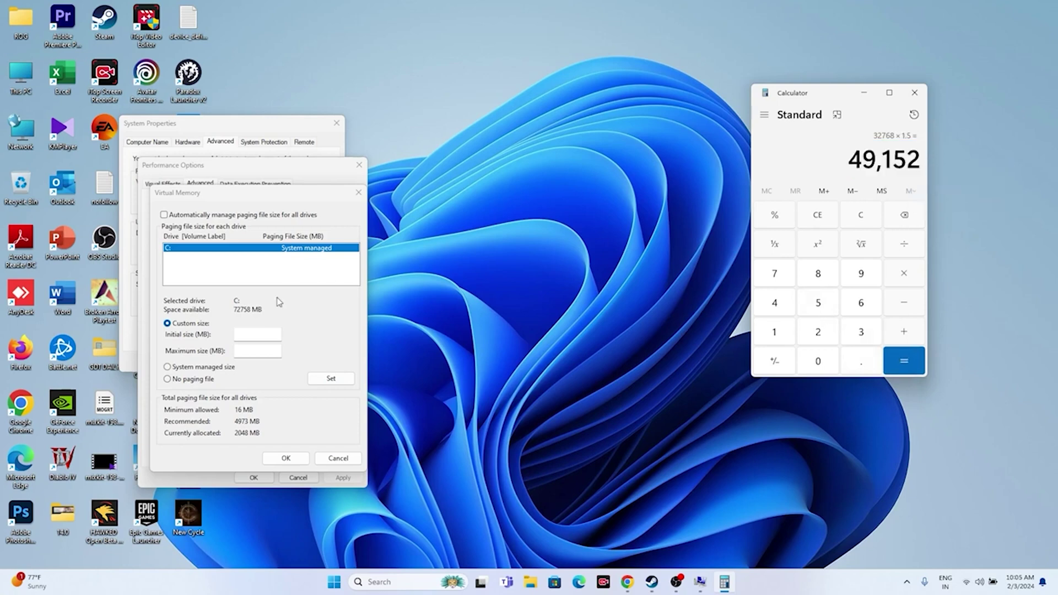
right_click(250, 338)
left_click(278, 385)
key("Tab")
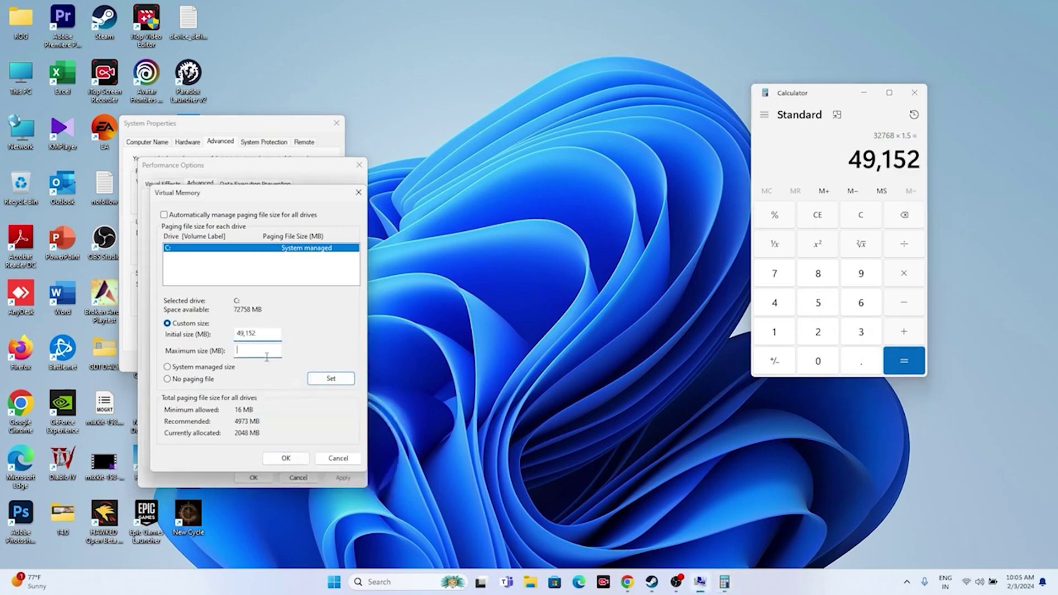
Step: Calculate 32 × 1024 × 3 = 98,304 in Calculator
left_click(863, 215)
left_click(860, 332)
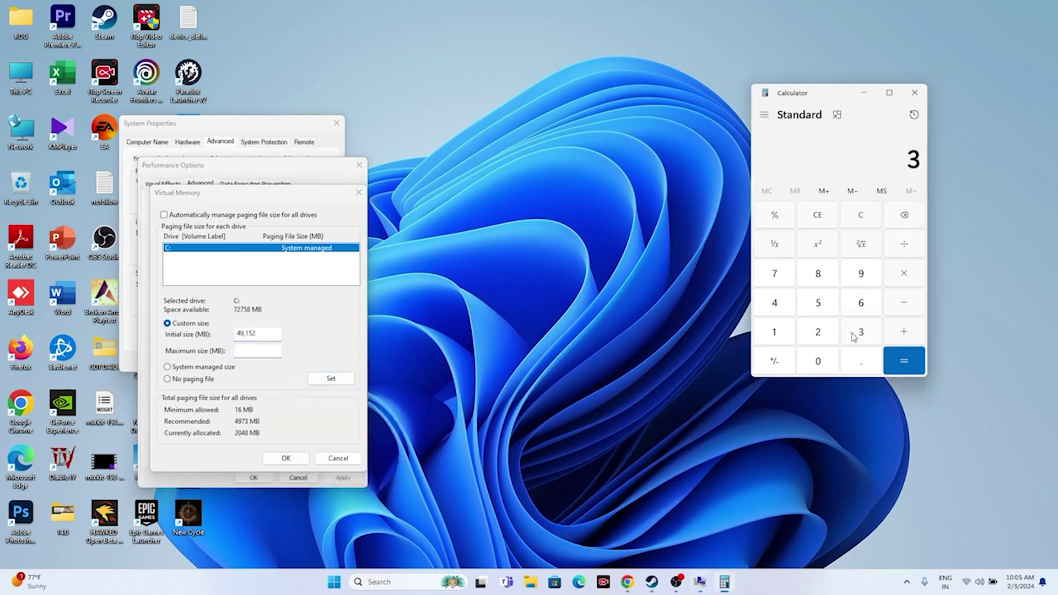
left_click(818, 332)
left_click(901, 278)
left_click(774, 331)
left_click(817, 361)
left_click(818, 332)
left_click(774, 302)
left_click(893, 363)
left_click(904, 276)
left_click(860, 331)
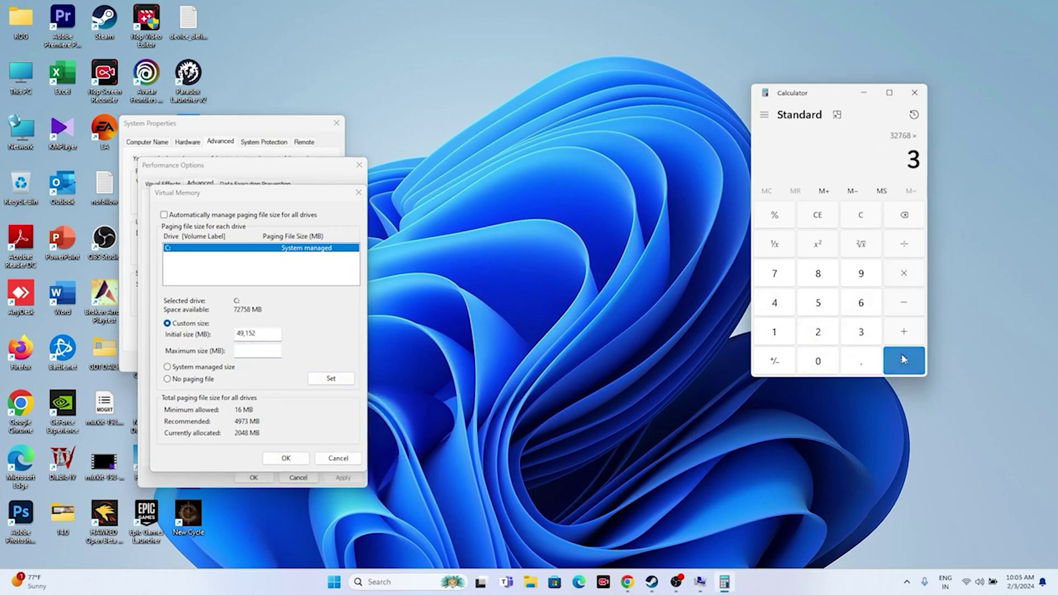
left_click(903, 361)
Step: Paste 98,304 as the Maximum size and confirm and close the virtual memory dialogs
left_click_drag(846, 160, 919, 160)
right_click(916, 159)
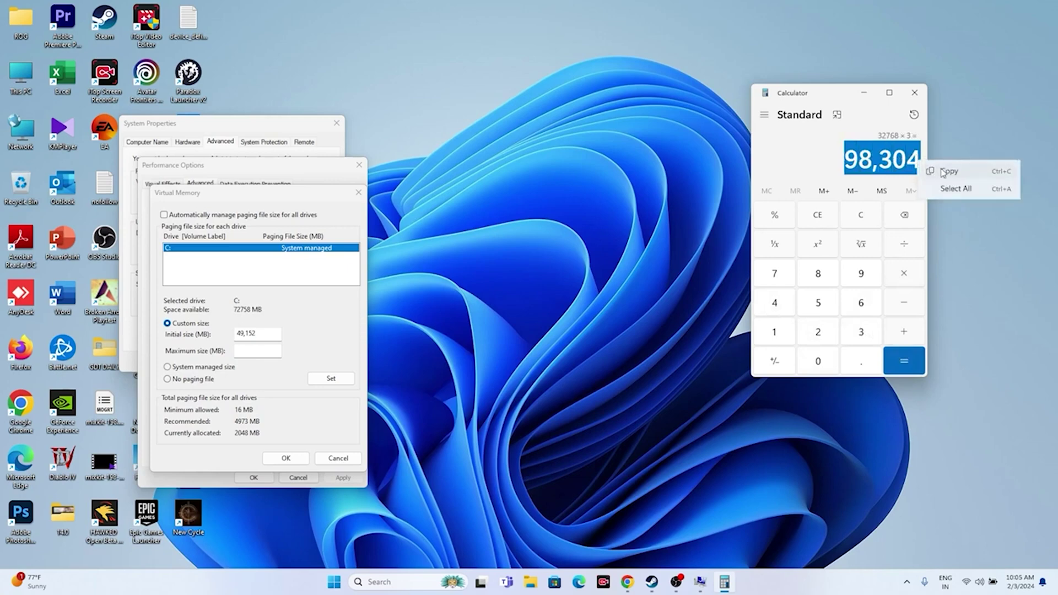
left_click(939, 171)
right_click(257, 349)
left_click(295, 395)
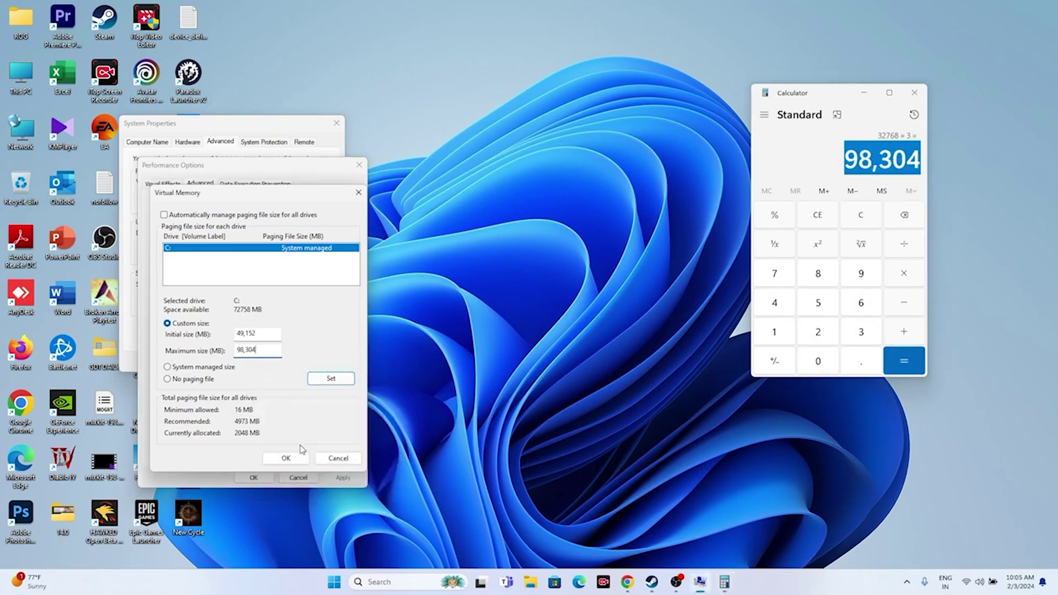
left_click(286, 457)
left_click(253, 477)
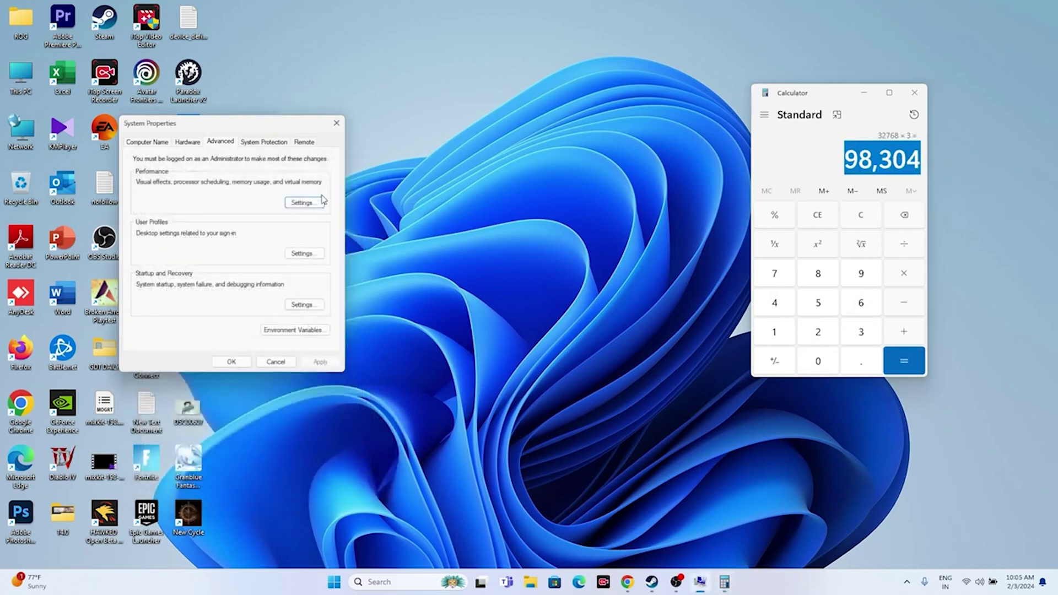
left_click(333, 126)
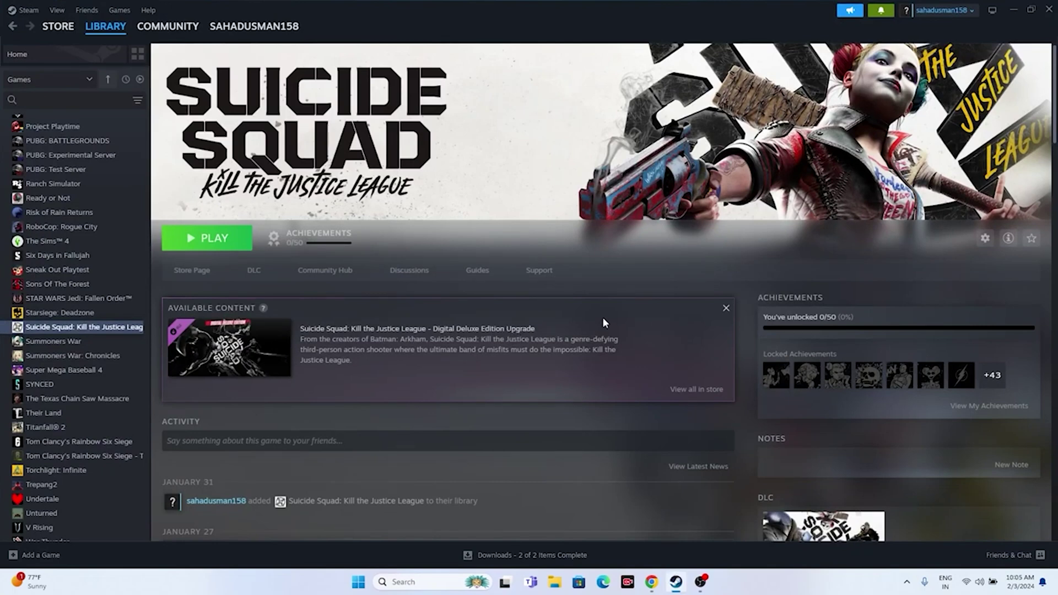
Step: Confirm on the Windows Update page that Windows is up to date, then close Settings
left_click(1014, 10)
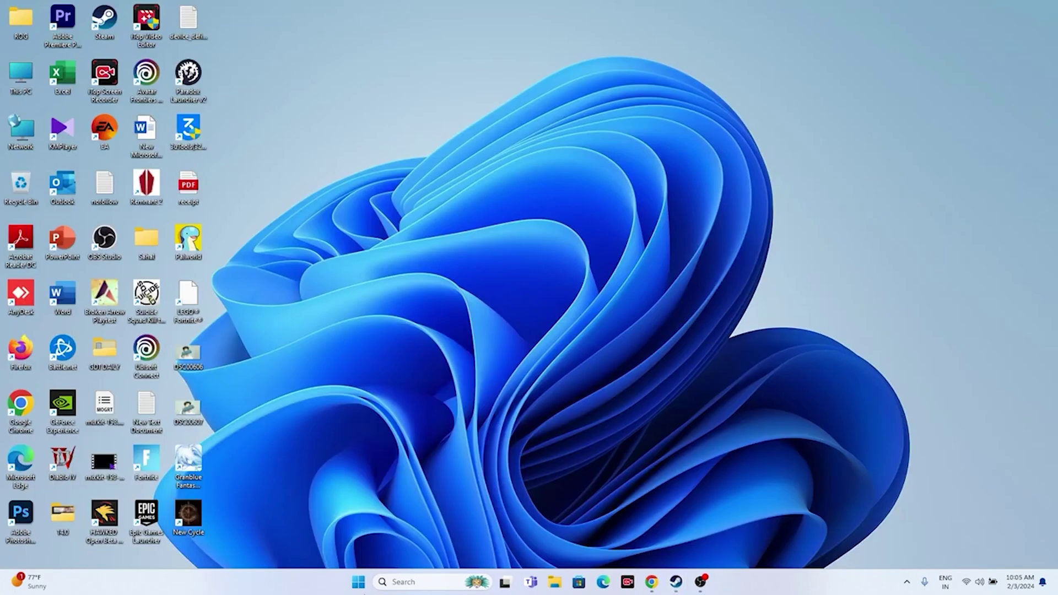
left_click(391, 582)
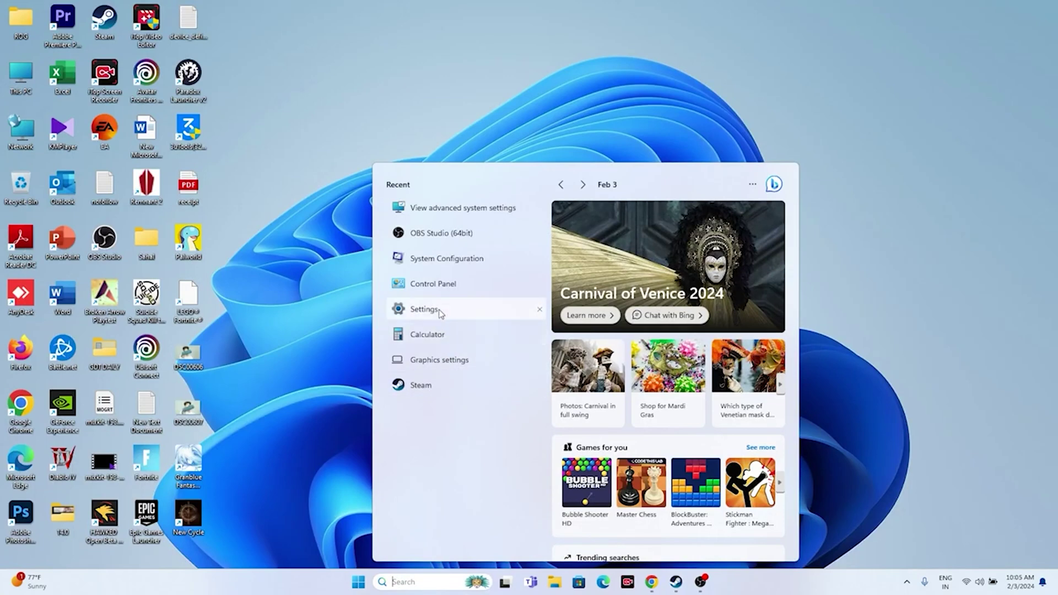
left_click(421, 306)
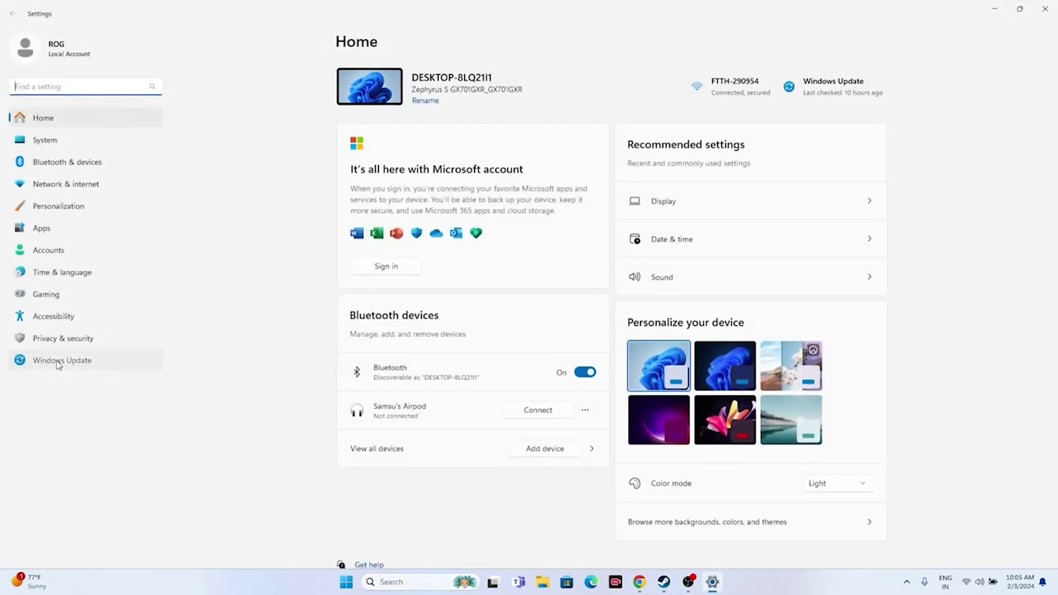
left_click(62, 361)
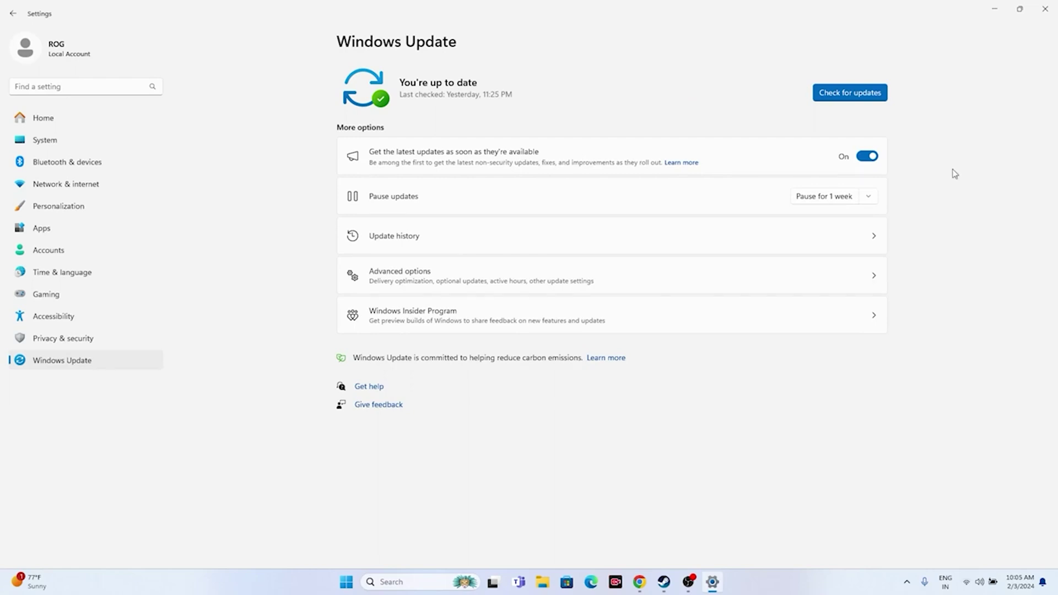
left_click(1044, 9)
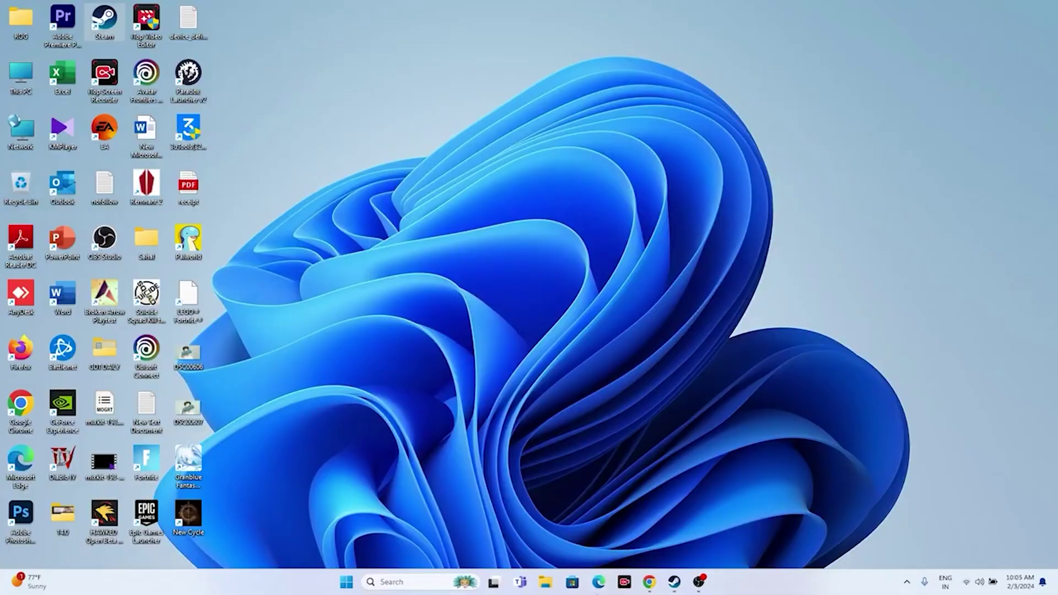
Step: Bring up the NVIDIA GeForce Drivers page and dismiss its notification prompt
left_click(674, 583)
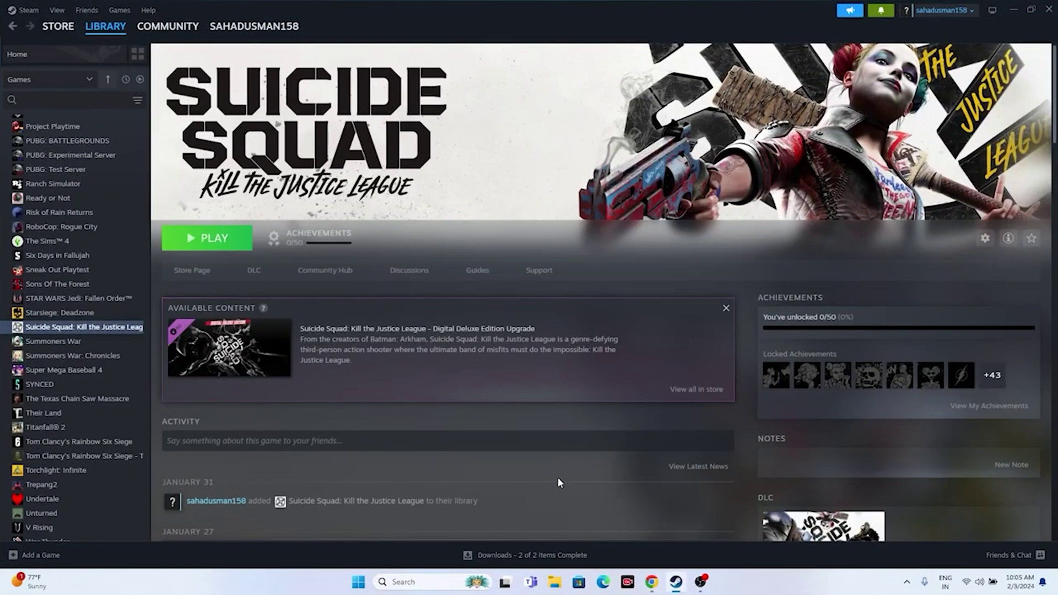
left_click(1012, 10)
left_click(651, 581)
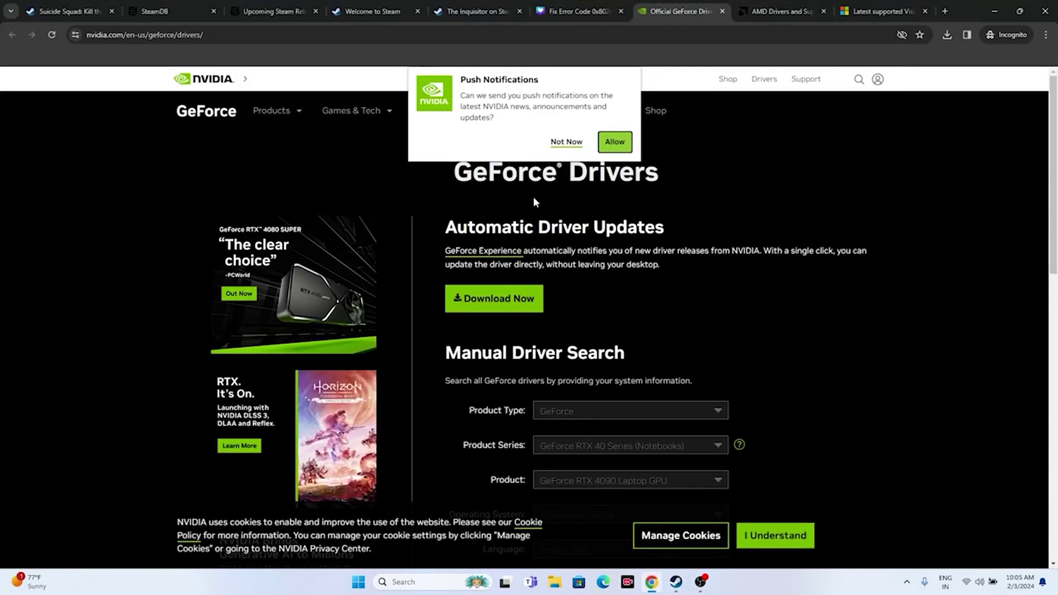
left_click(545, 144)
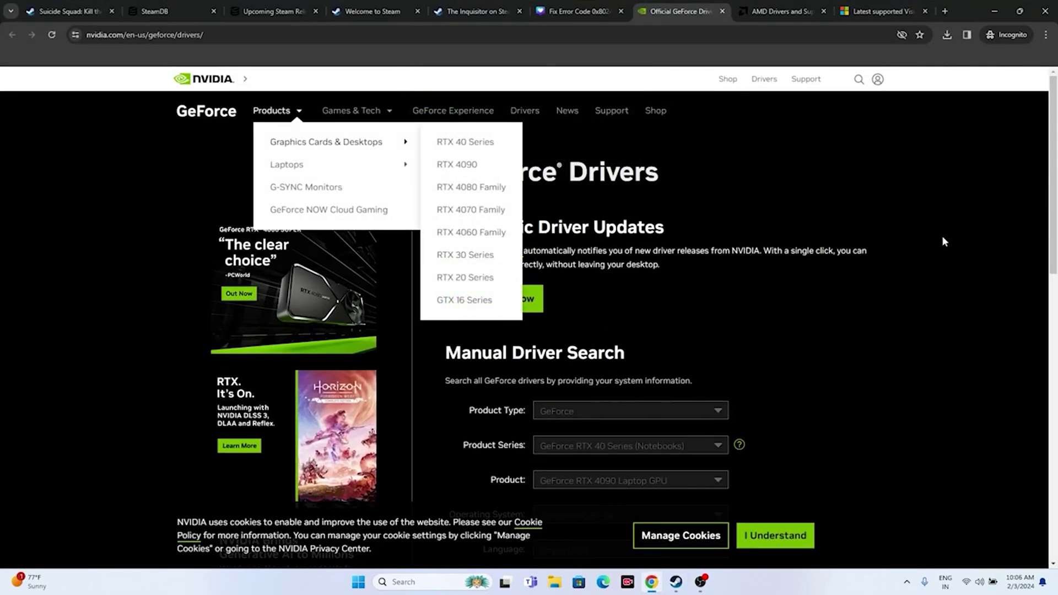
scroll(948, 184, "down", 3)
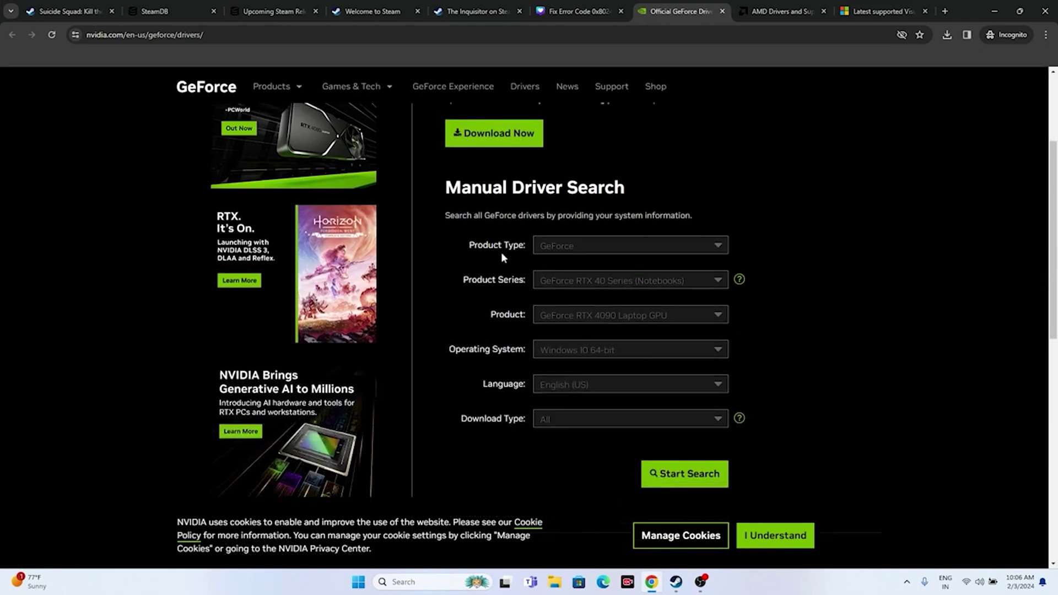
Step: Search for GeForce RTX 40 Series (RTX 4090 D) drivers for Windows 11
left_click(566, 252)
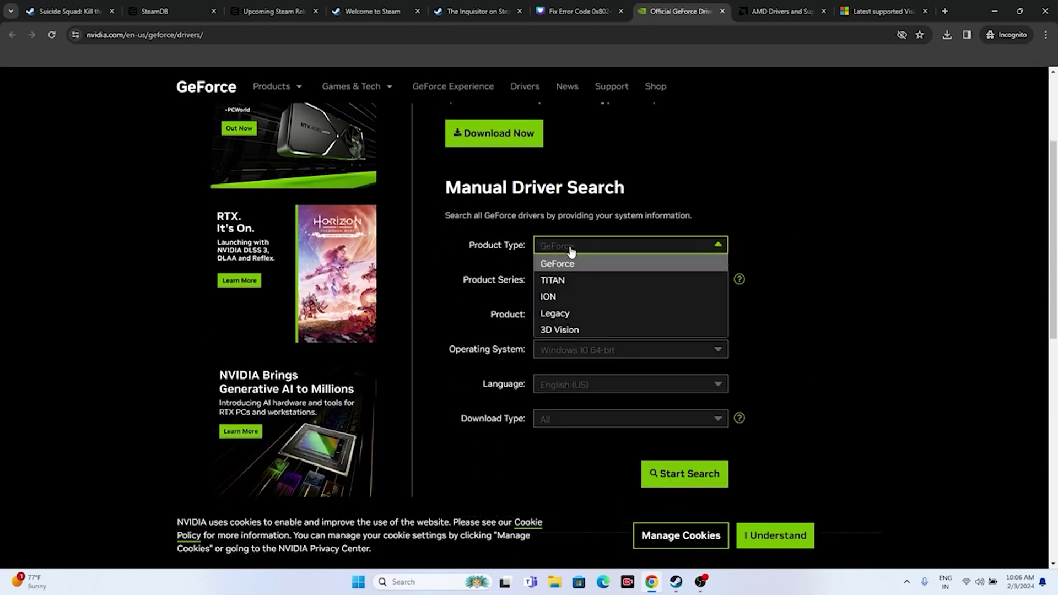
left_click(570, 253)
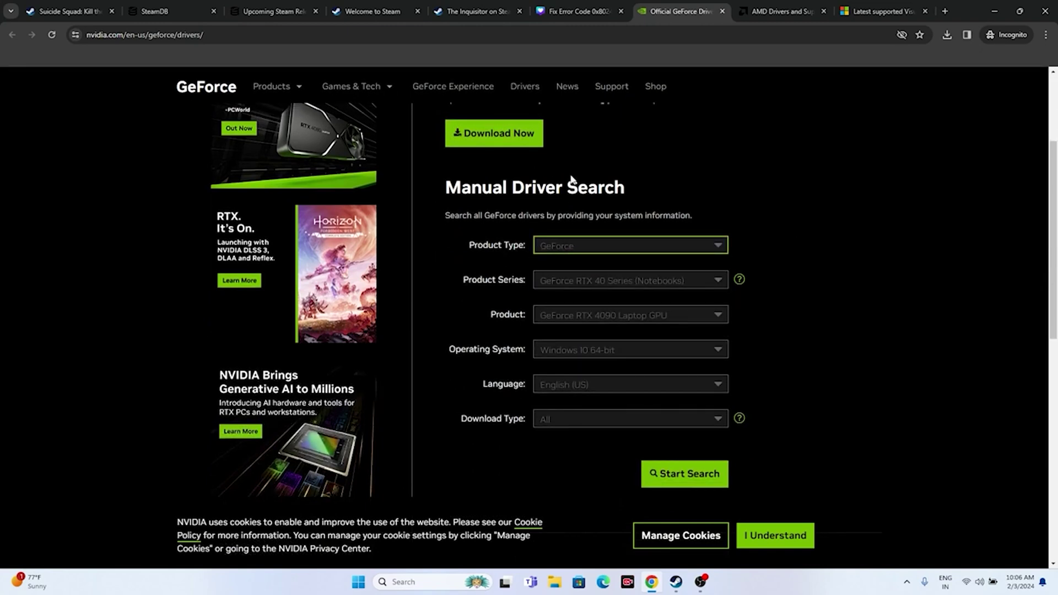
left_click(590, 290)
left_click(592, 315)
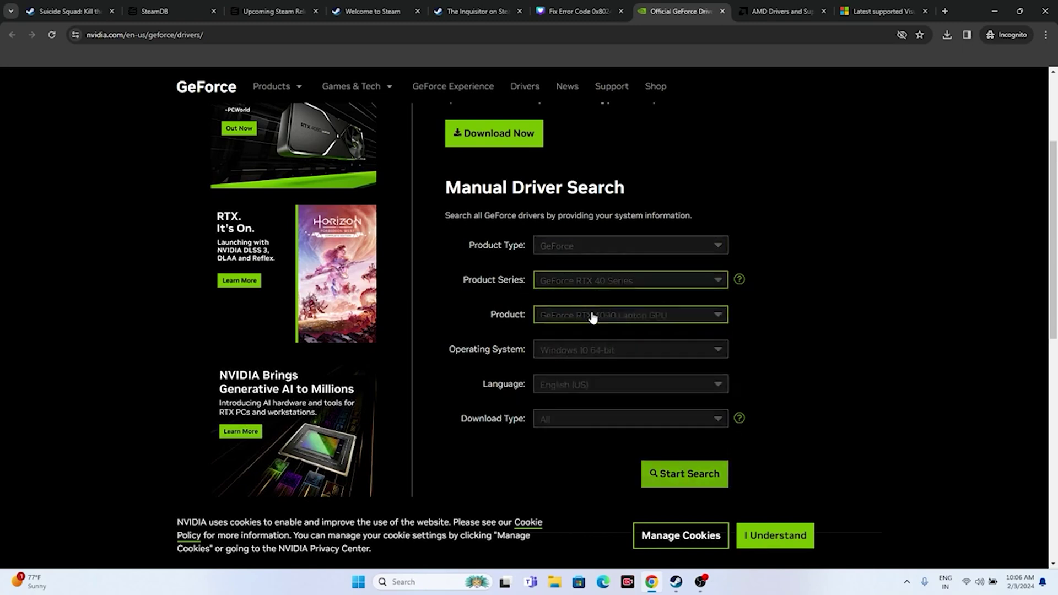
scroll(883, 190, "down", 1)
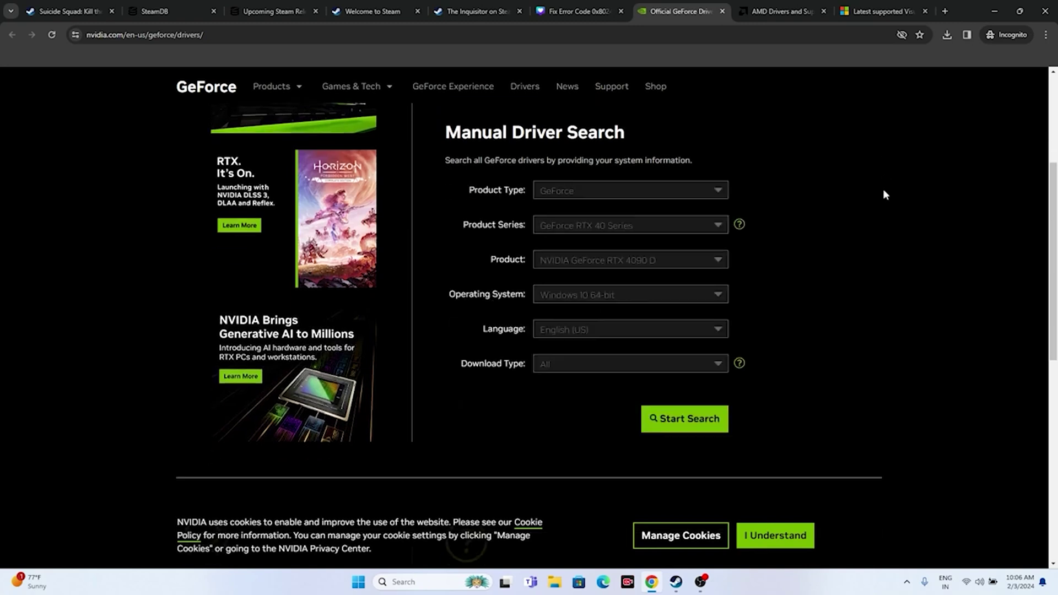
left_click(583, 298)
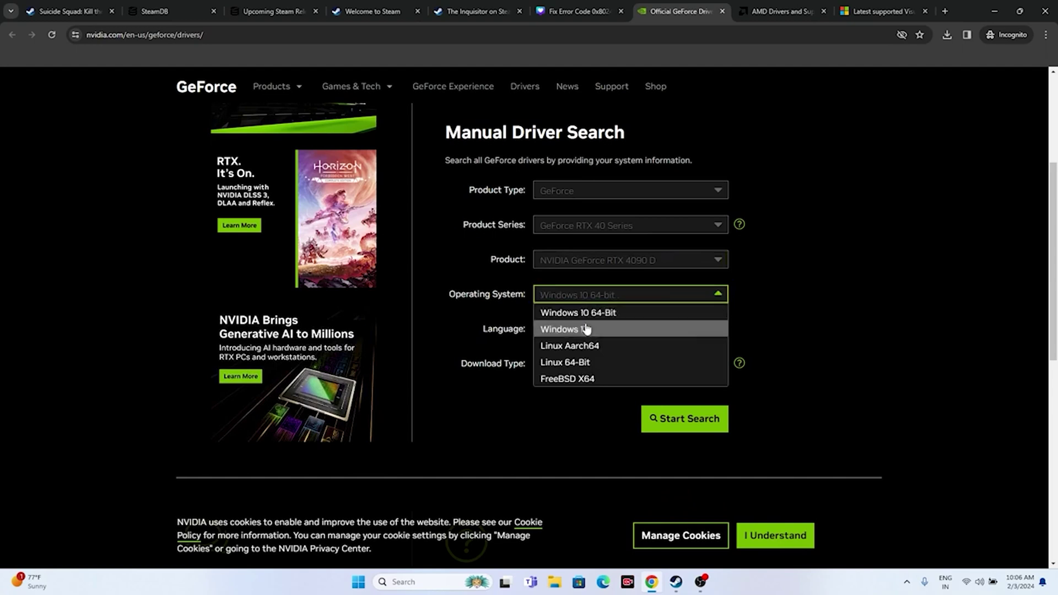
left_click(586, 329)
scroll(810, 292, "down", 2)
left_click(711, 307)
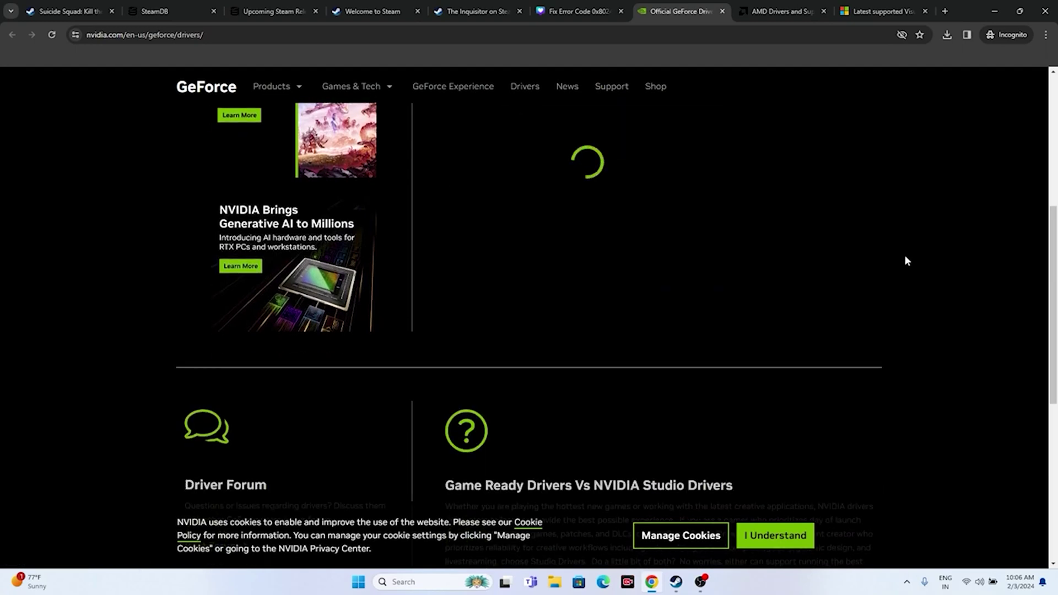
Step: Review the results, noting the top driver's 551.23 version
scroll(905, 232, "down", 3)
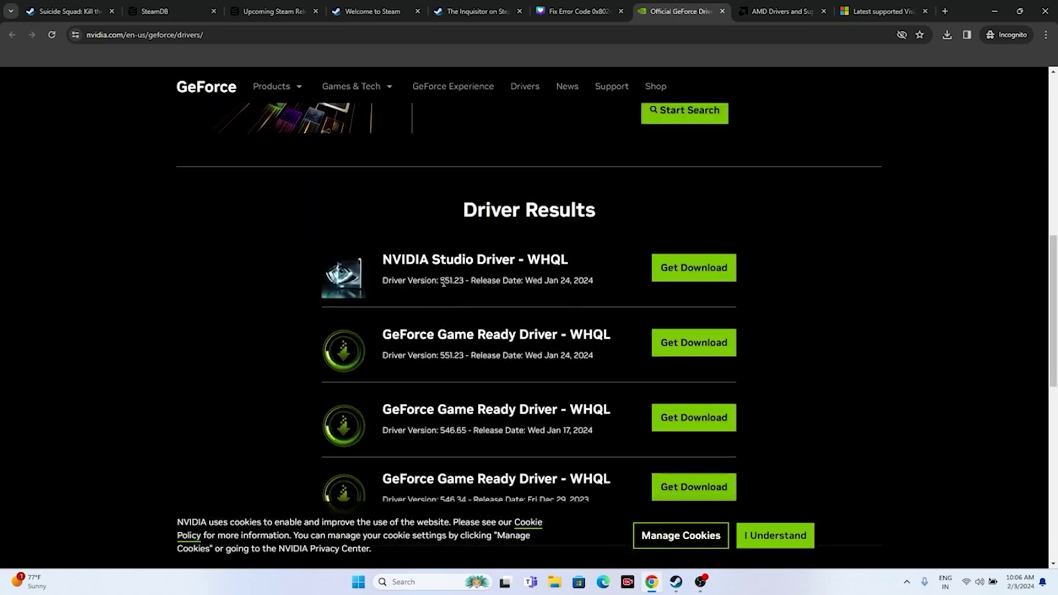
left_click_drag(442, 282, 464, 282)
left_click(530, 288)
triple_click(597, 282)
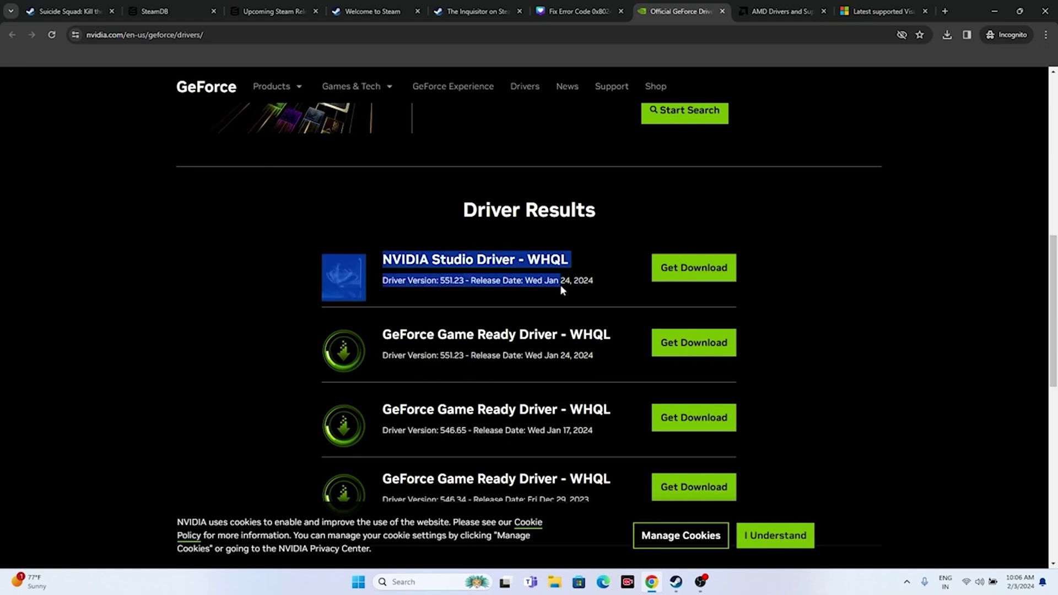
left_click(594, 279)
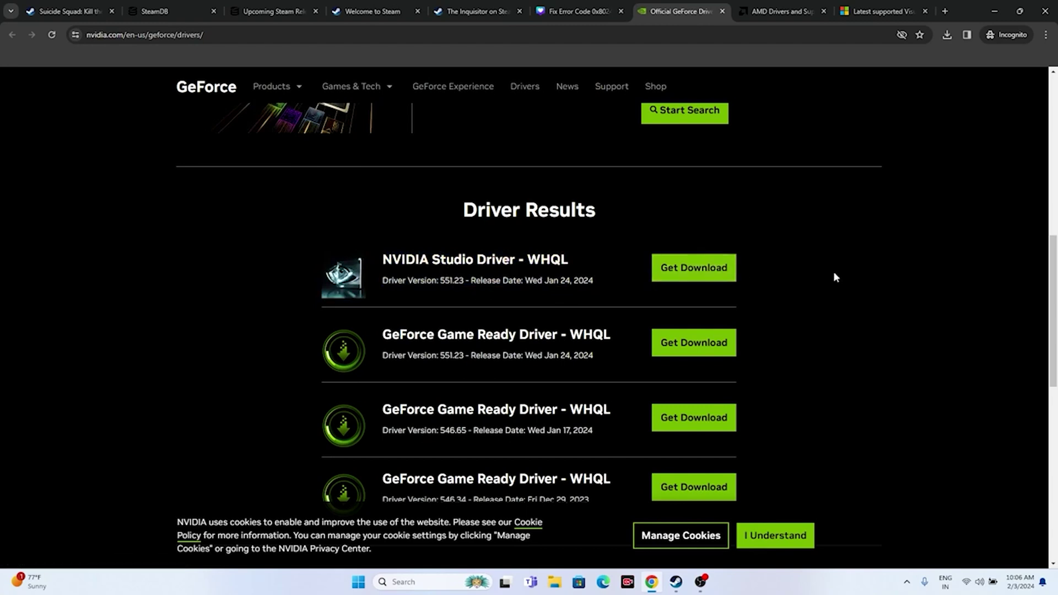
Step: On AMD's support page, submit Graphics > Radeon RX 7000S Series > RX 7600S
left_click(781, 11)
scroll(520, 203, "down", 4)
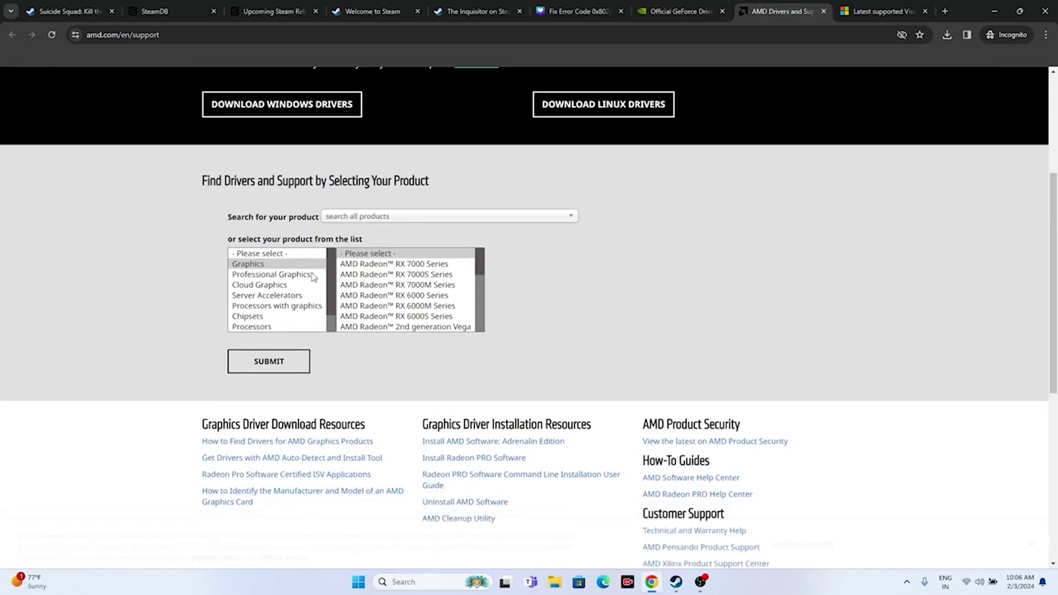
left_click(293, 268)
left_click(385, 274)
left_click(538, 264)
left_click(659, 275)
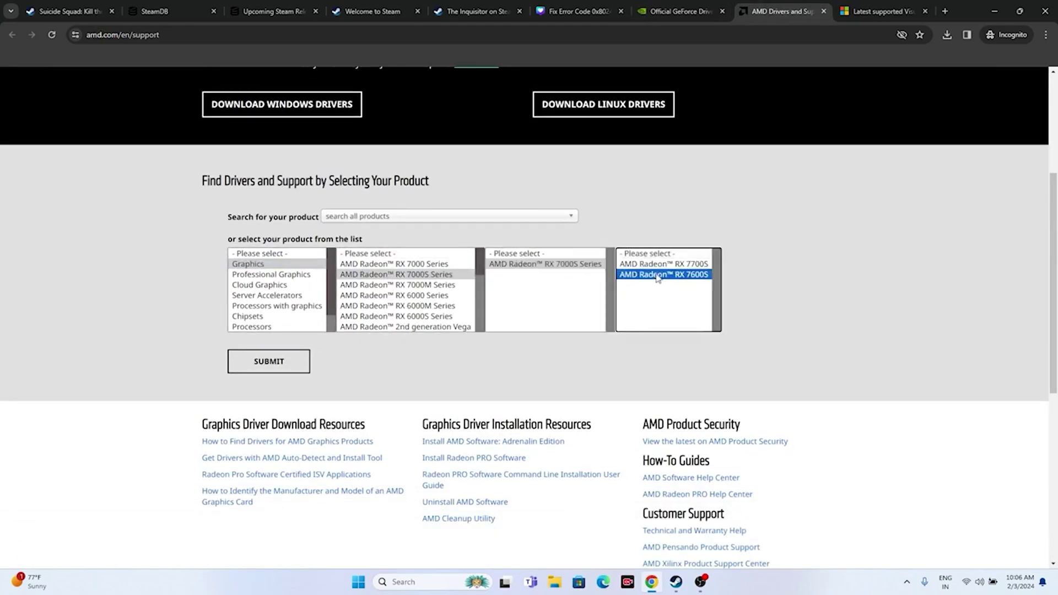
left_click(272, 366)
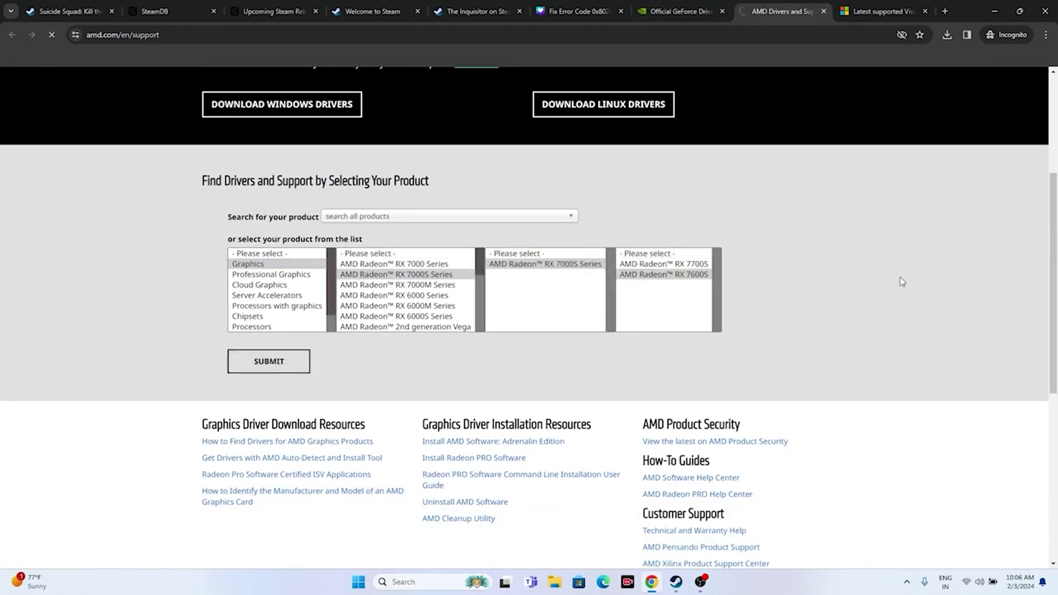
scroll(247, 185, "down", 2)
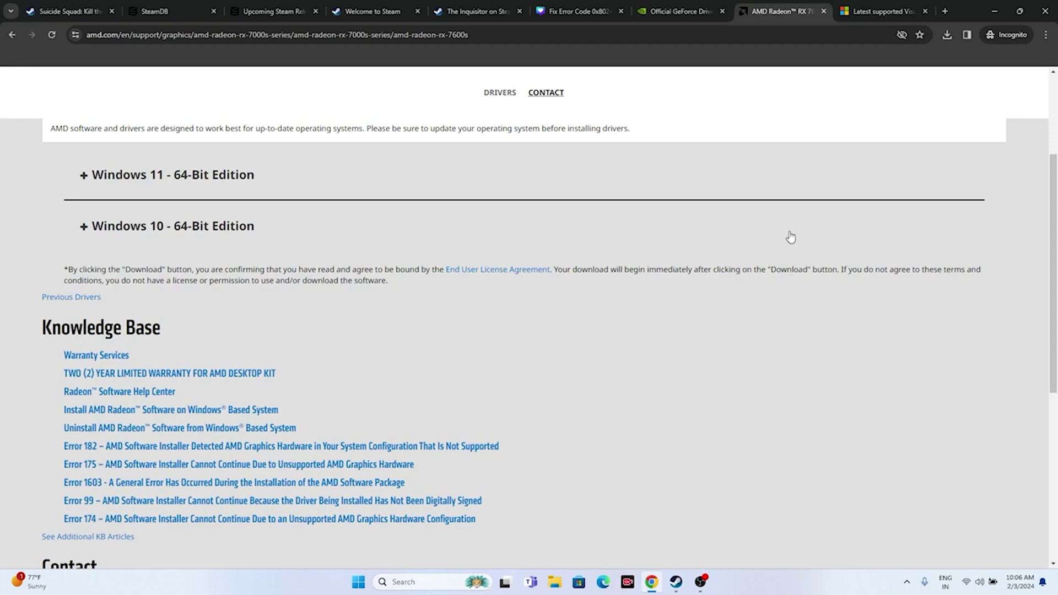
Step: Switch to the Microsoft Learn Visual C++ redistributable page and scroll to the download table
left_click(881, 11)
left_click_drag(539, 217, 283, 182)
left_click(517, 265)
scroll(518, 265, "down", 7)
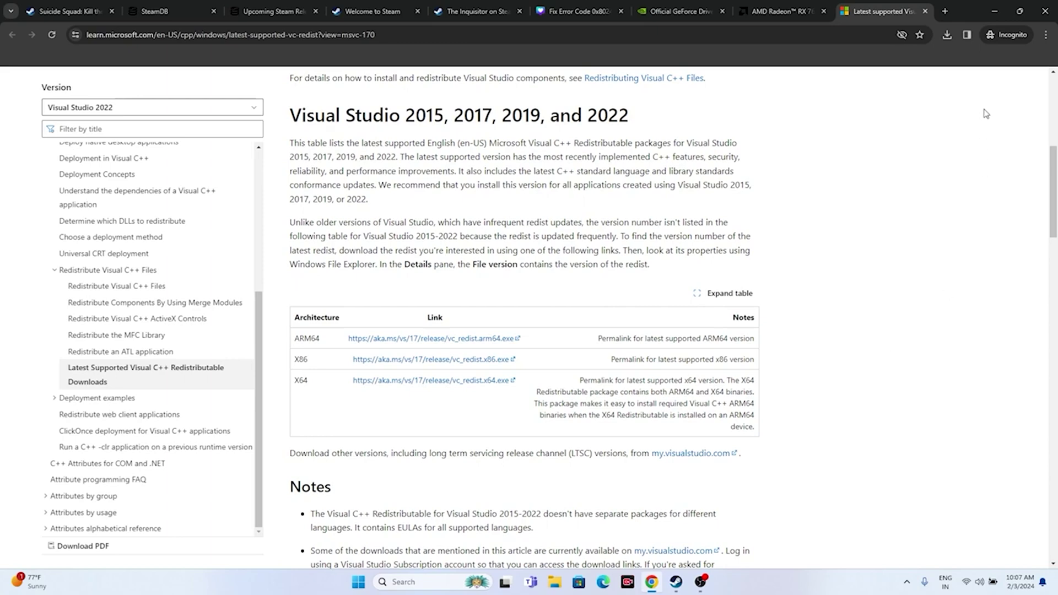
Step: Minimize Chrome and bring Steam's Suicide Squad library page forward
left_click(993, 11)
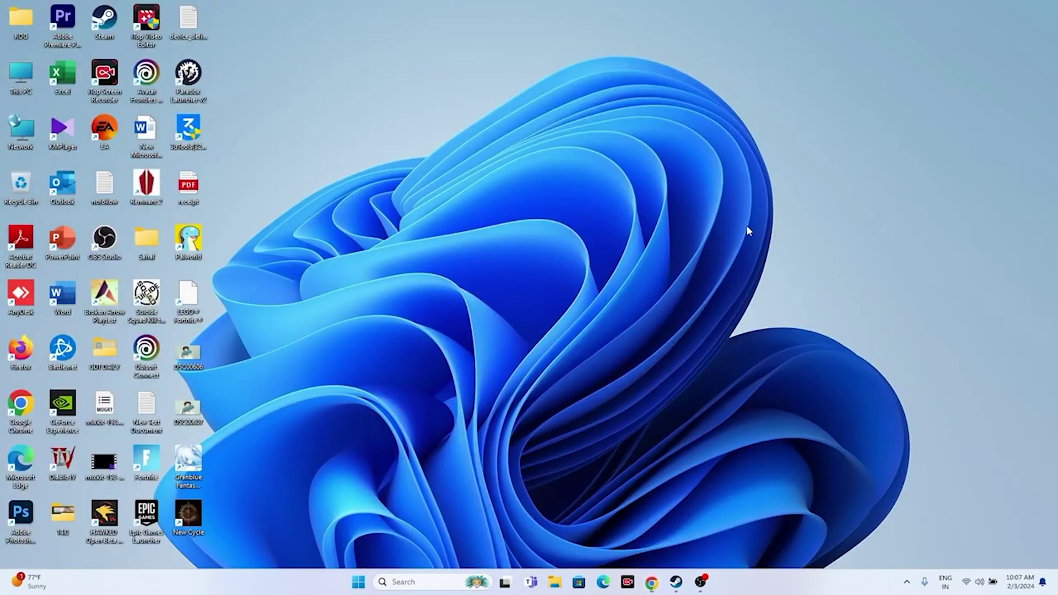
left_click(676, 581)
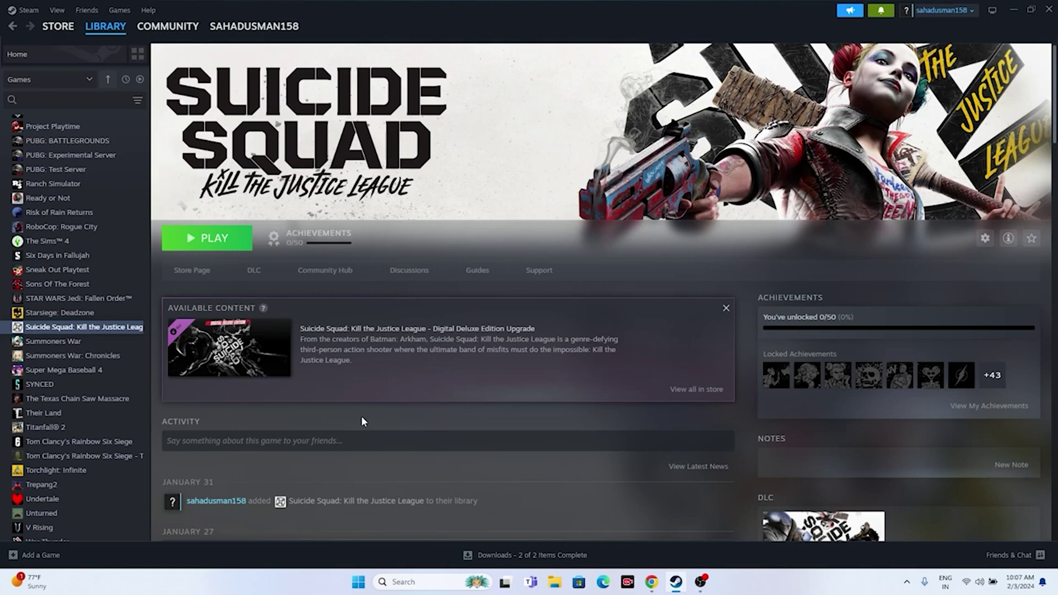
right_click(55, 328)
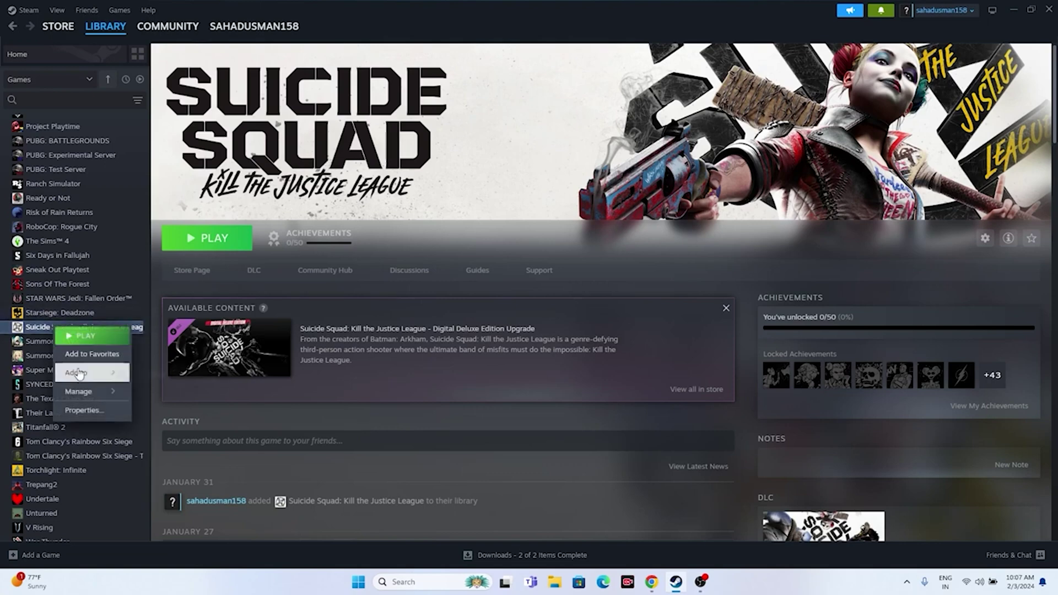
mouse_move(94, 396)
left_click(169, 411)
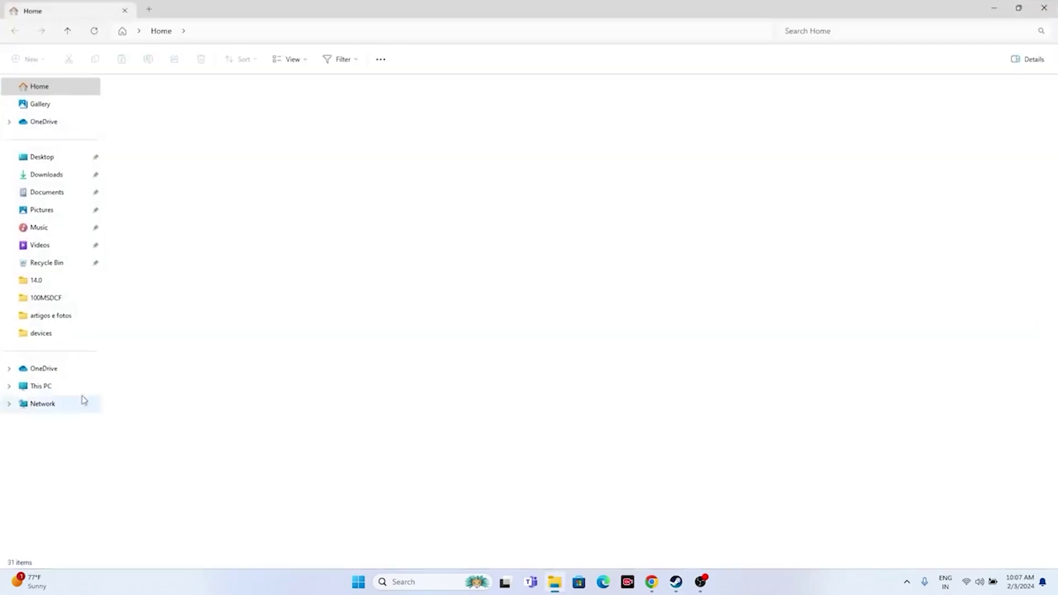
left_click(60, 388)
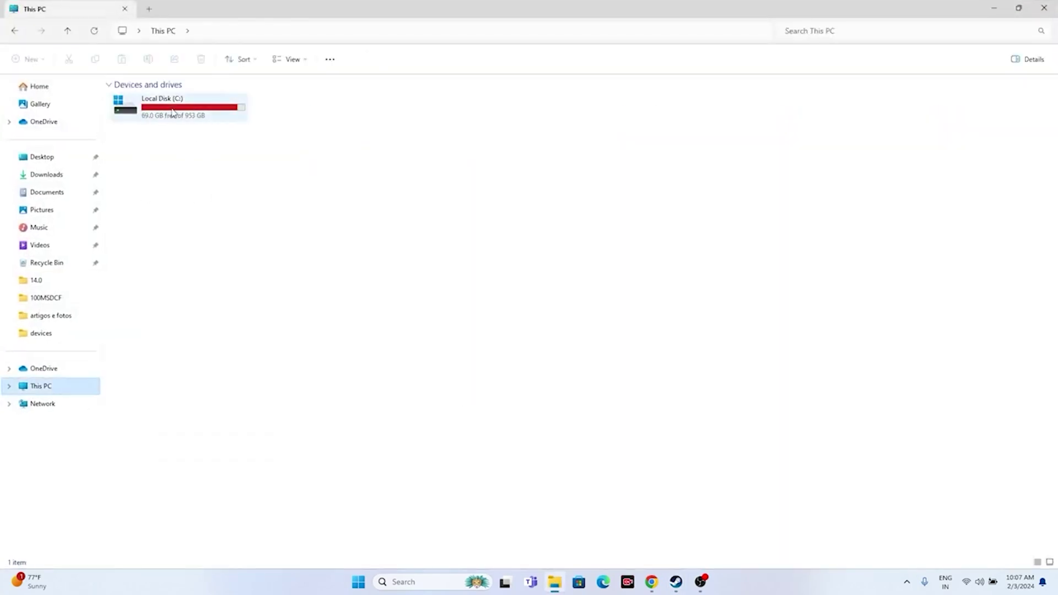
mouse_move(173, 112)
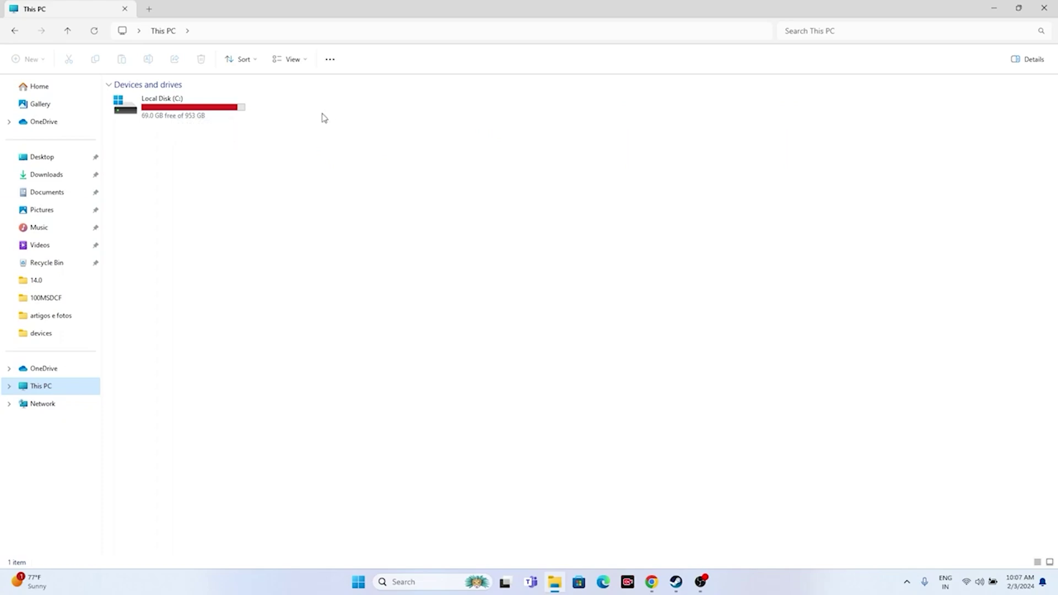
left_click(1043, 7)
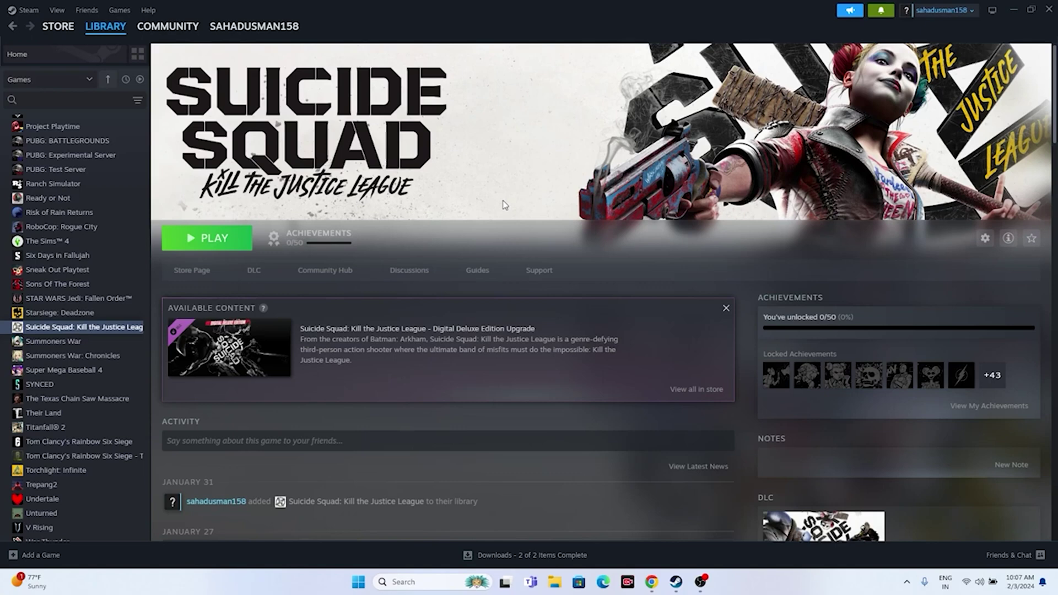
Step: Verify the game files' integrity from the Installed Files page of Suicide Squad's Steam Properties
right_click(82, 329)
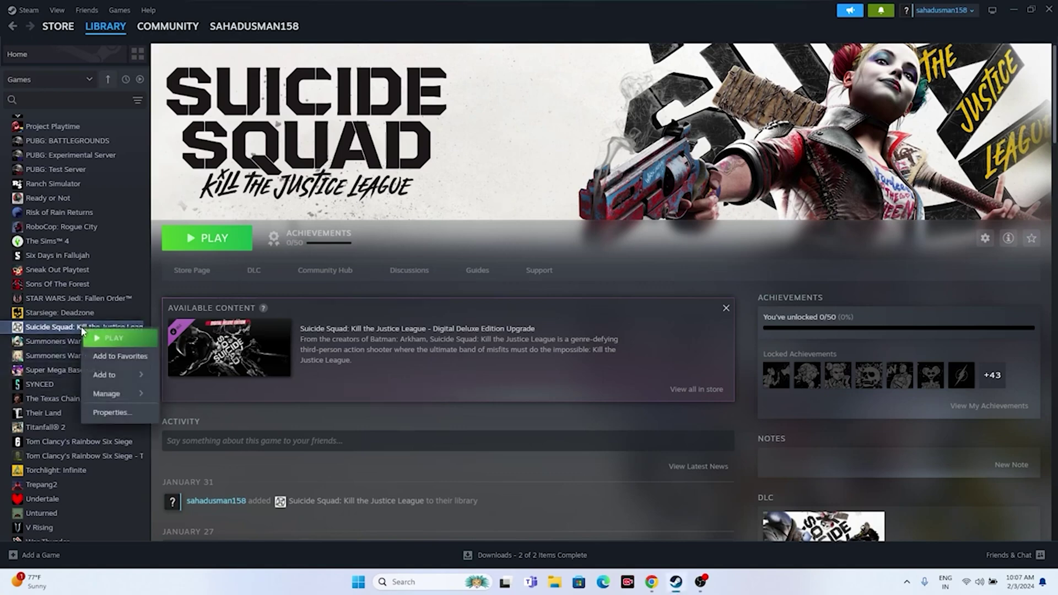
left_click(111, 412)
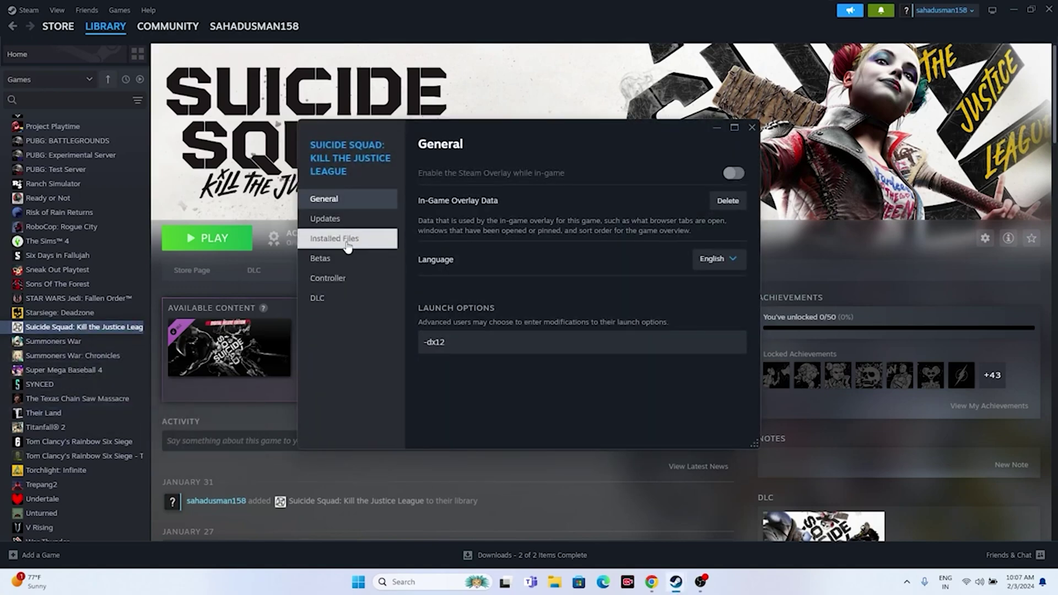
left_click(348, 246)
left_click(711, 256)
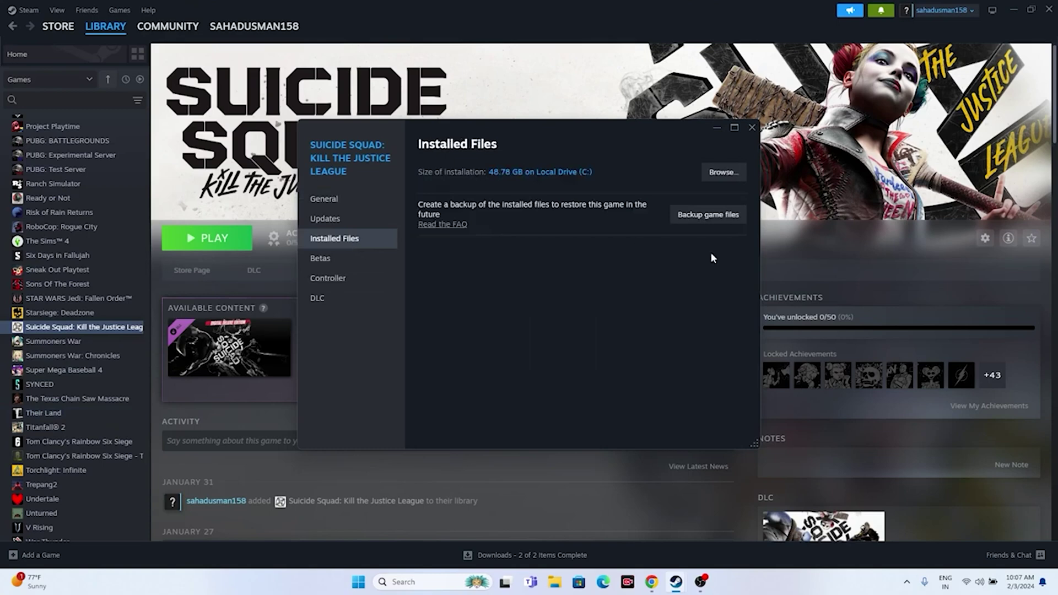